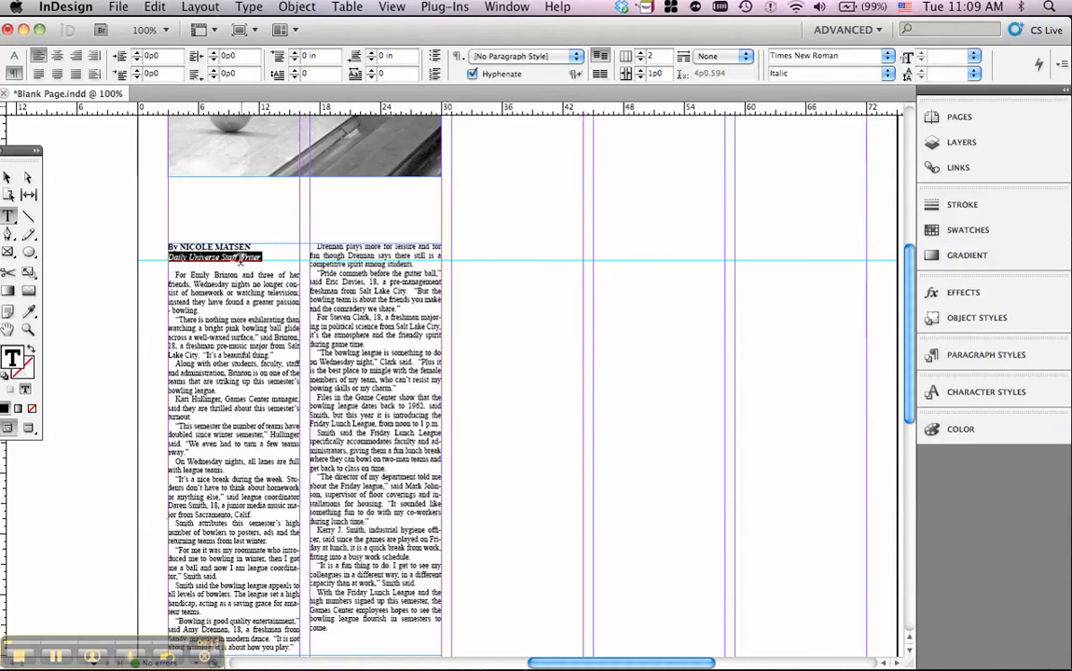
# Check the font and leading settings of the byline, the staff-writer line and the blank line above the body text
pyautogui.click(240, 262)
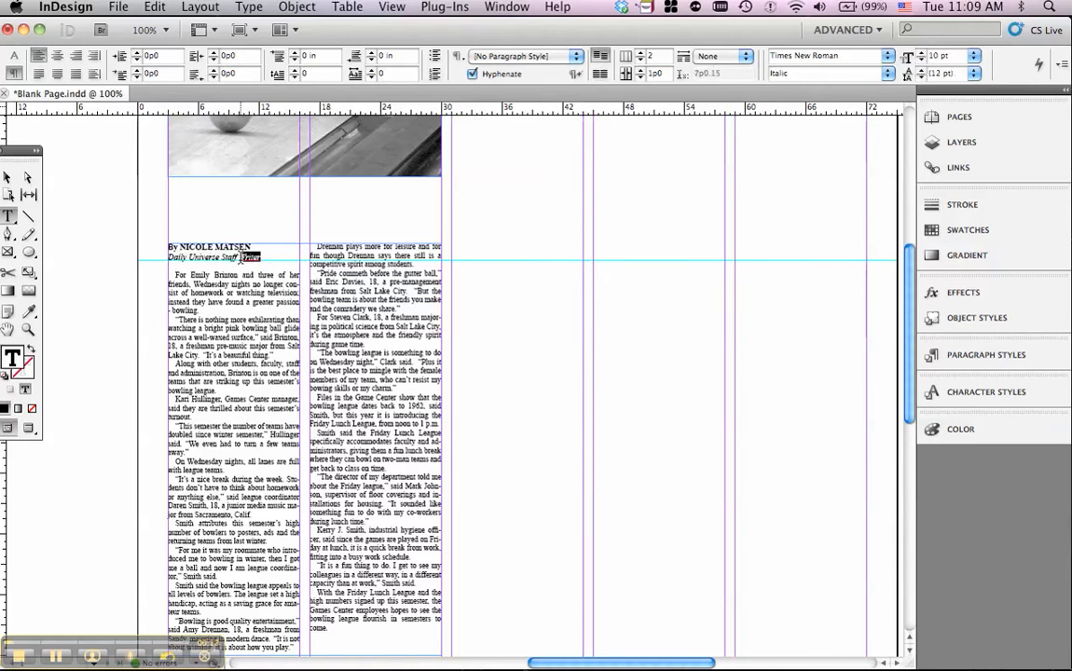
pyautogui.tripleClick(240, 256)
pyautogui.hotkey('shift', 'Up')
pyautogui.click(227, 256)
pyautogui.click(184, 272)
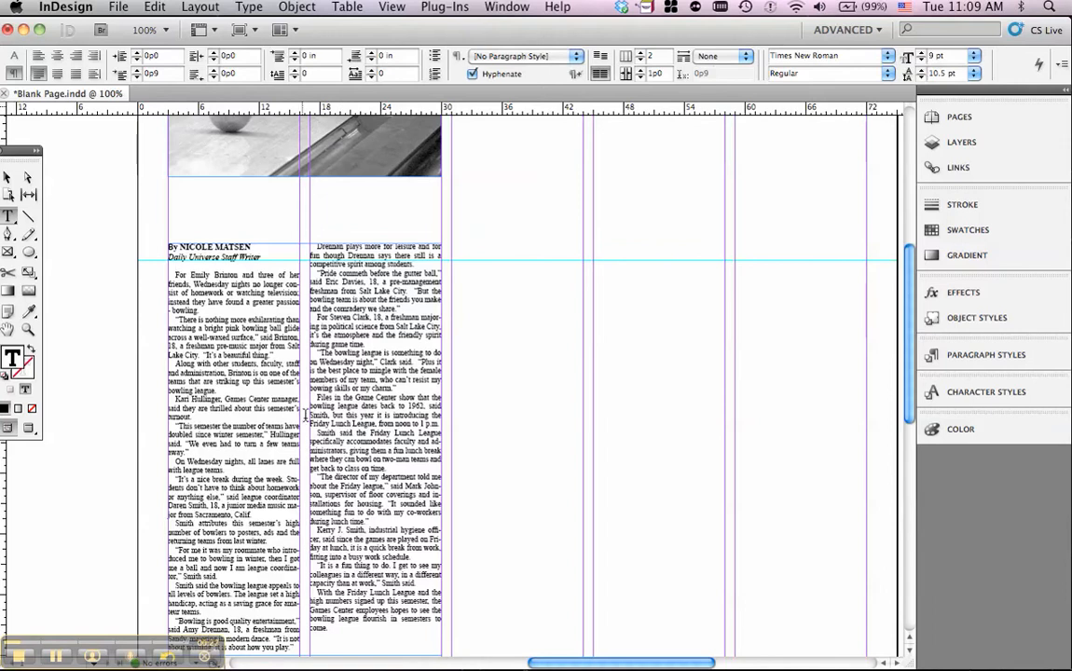
# Examine the baseline grid increment in the Grids preferences and close the preferences
pyautogui.click(15, 7)
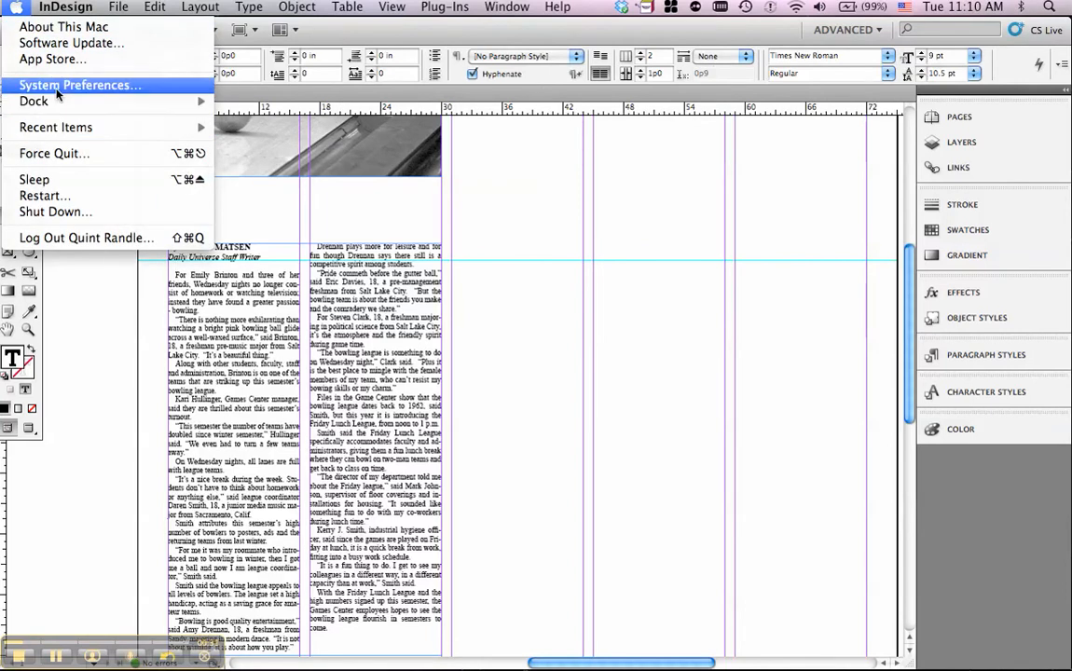
pyautogui.moveTo(66, 7)
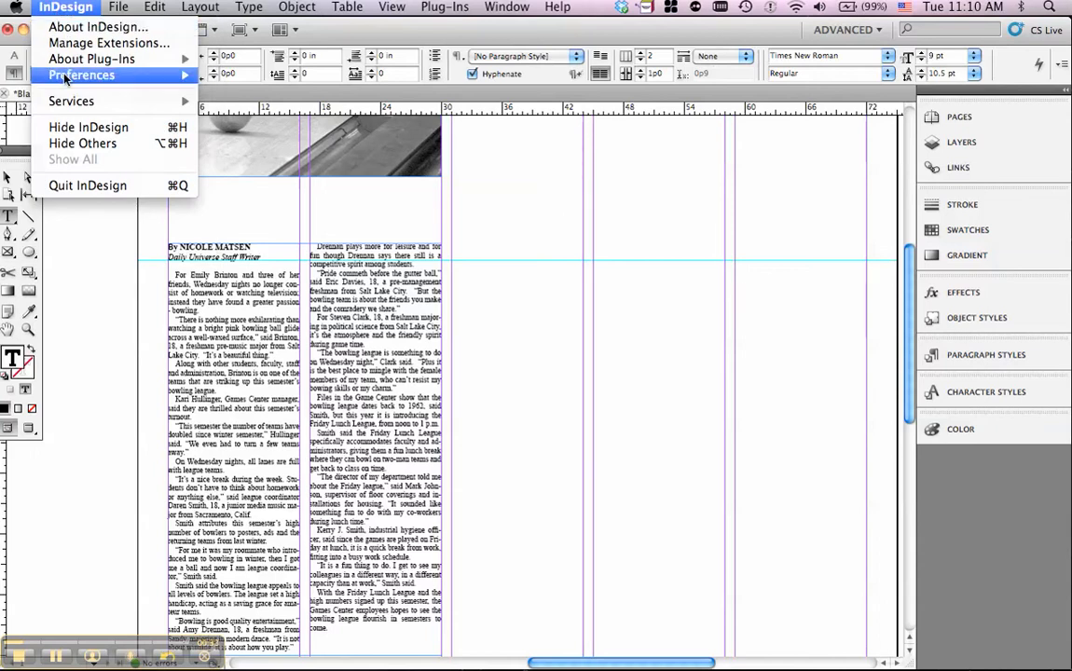
pyautogui.moveTo(65, 76)
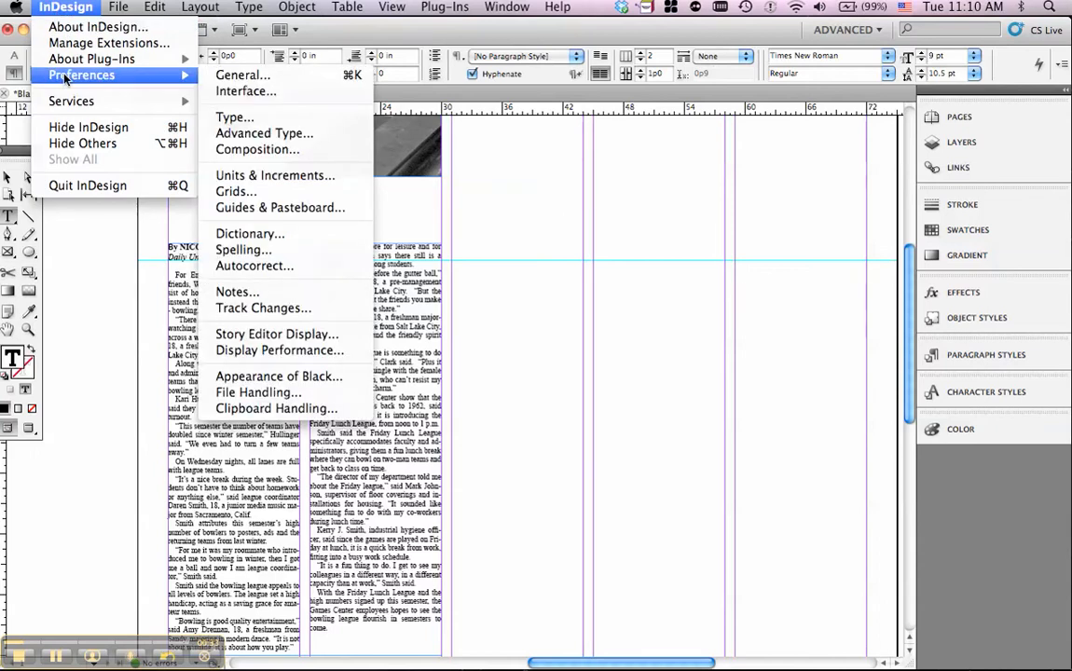
pyautogui.click(249, 190)
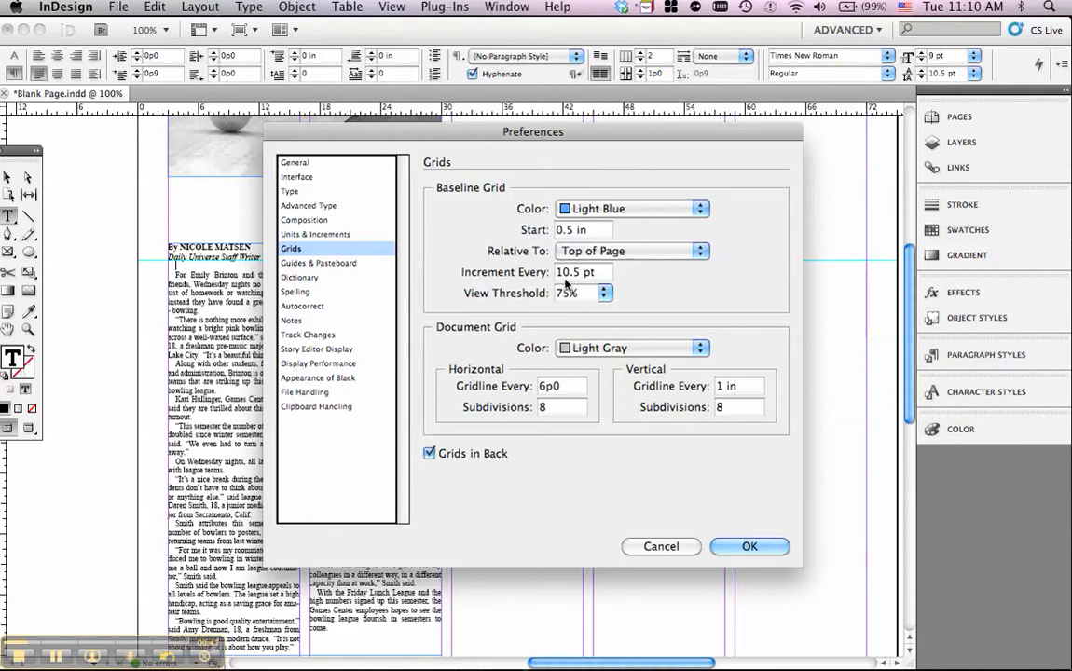
pyautogui.doubleClick(570, 276)
pyautogui.click(581, 273)
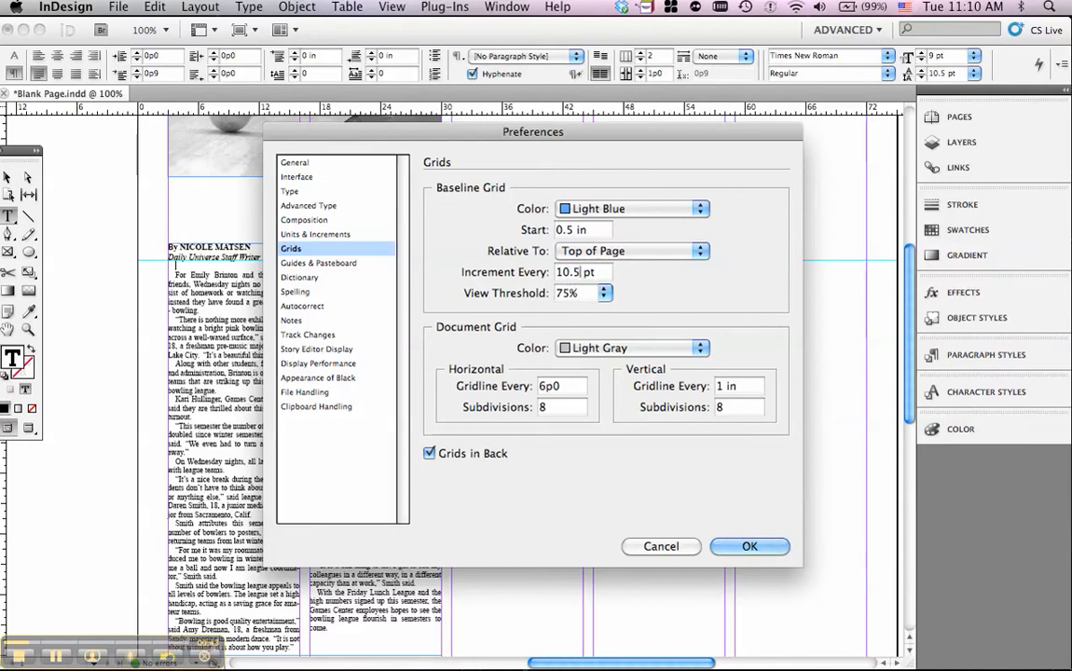
pyautogui.click(751, 547)
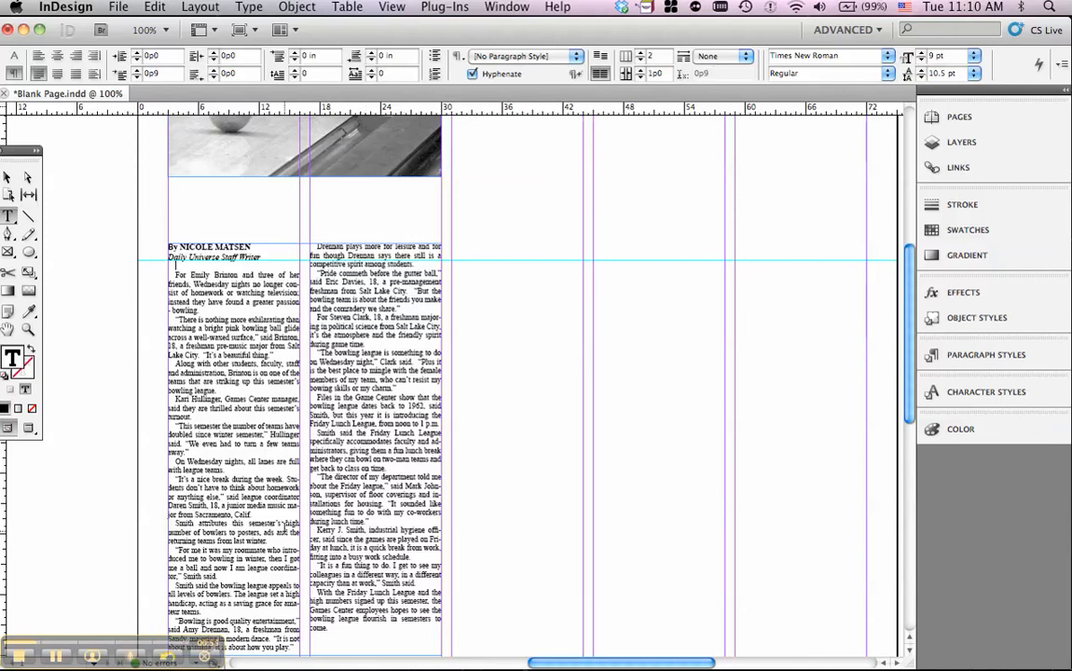
# Align all the story's body text below the byline to the baseline grid
pyautogui.click(287, 532)
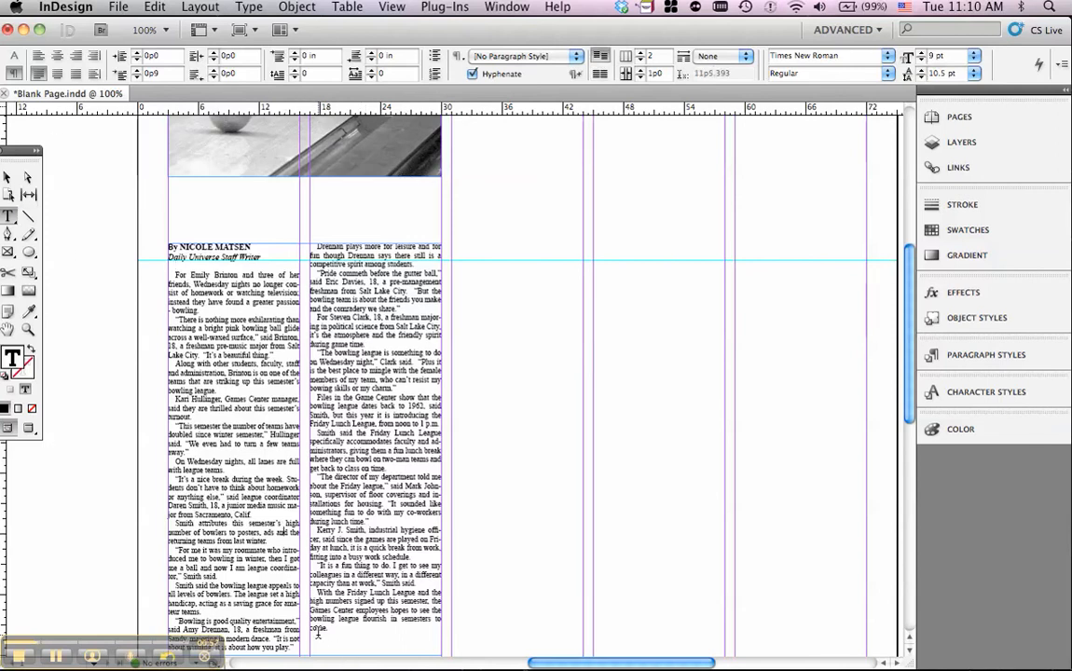
pyautogui.moveTo(324, 641); pyautogui.dragTo(168, 273)
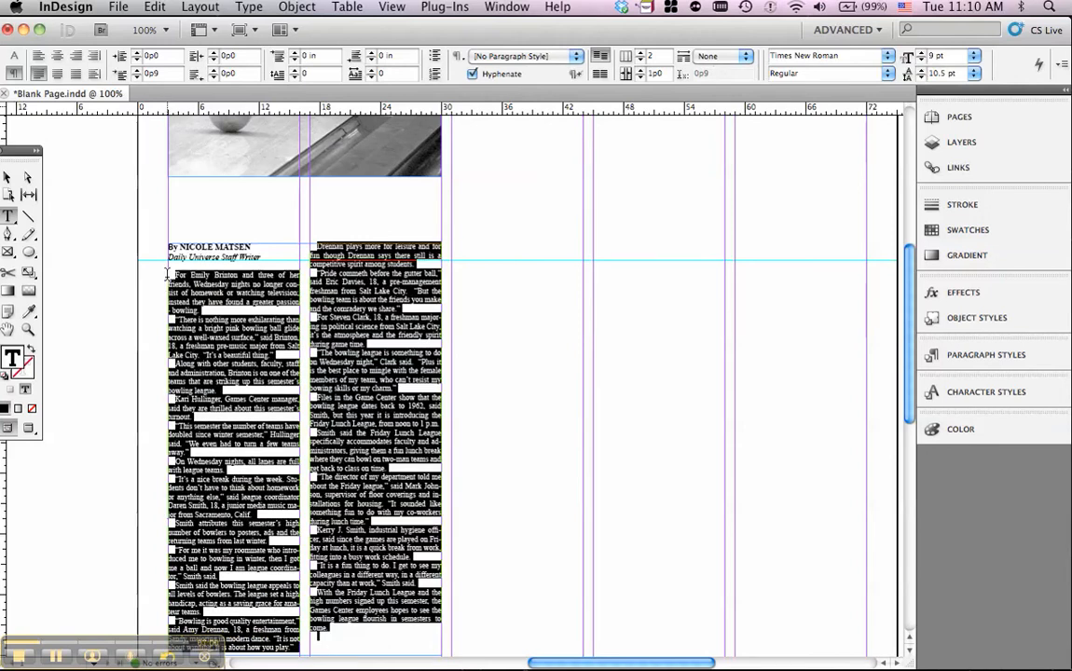
pyautogui.click(14, 75)
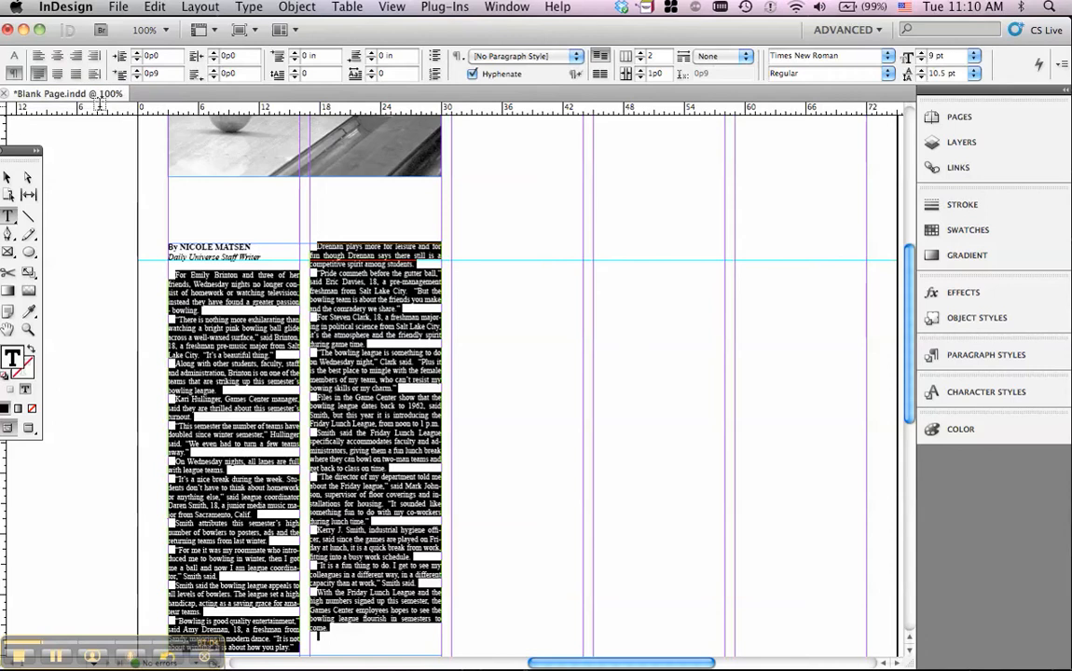
pyautogui.click(600, 75)
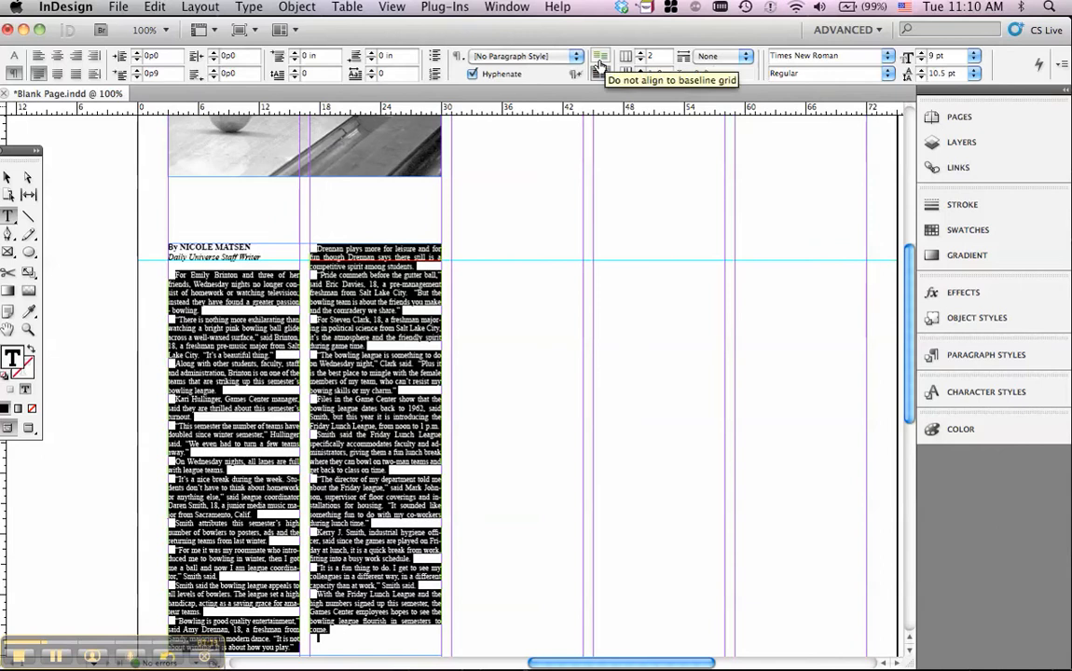
pyautogui.click(599, 60)
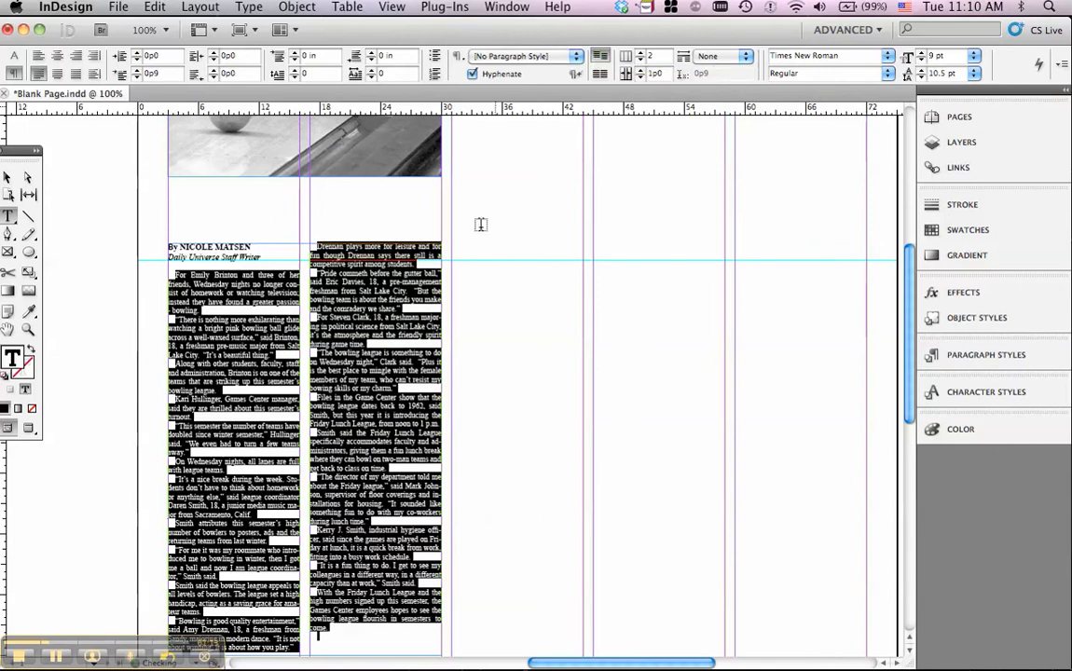
pyautogui.click(600, 76)
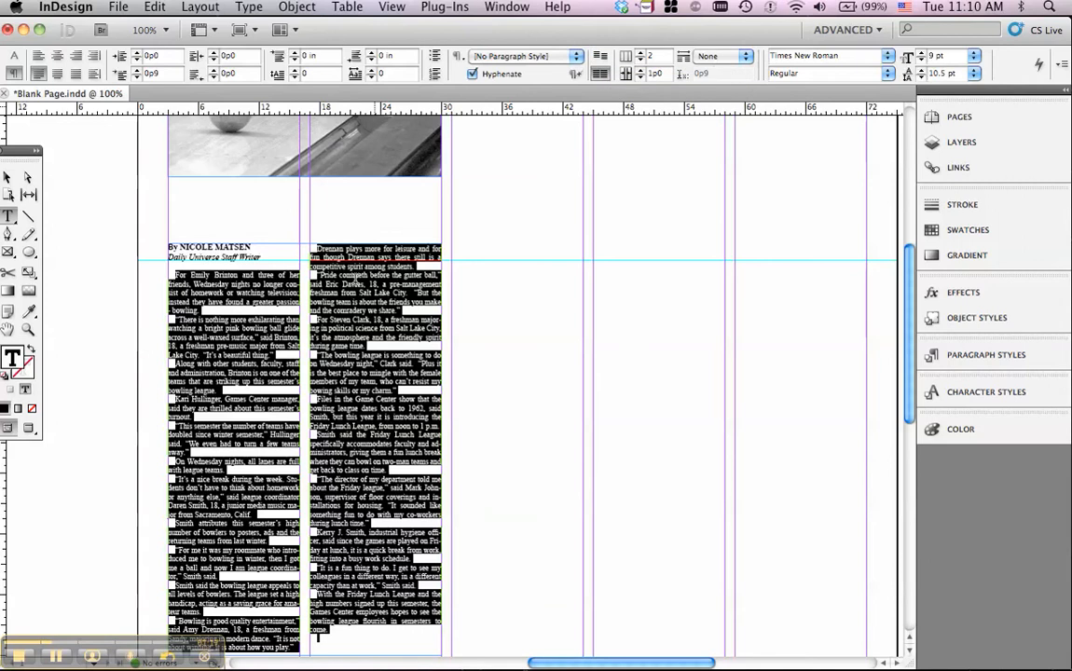
# Move the horizontal guide lower across the story and nudge the story's text frame up to Y 7.0806 in
pyautogui.click(6, 178)
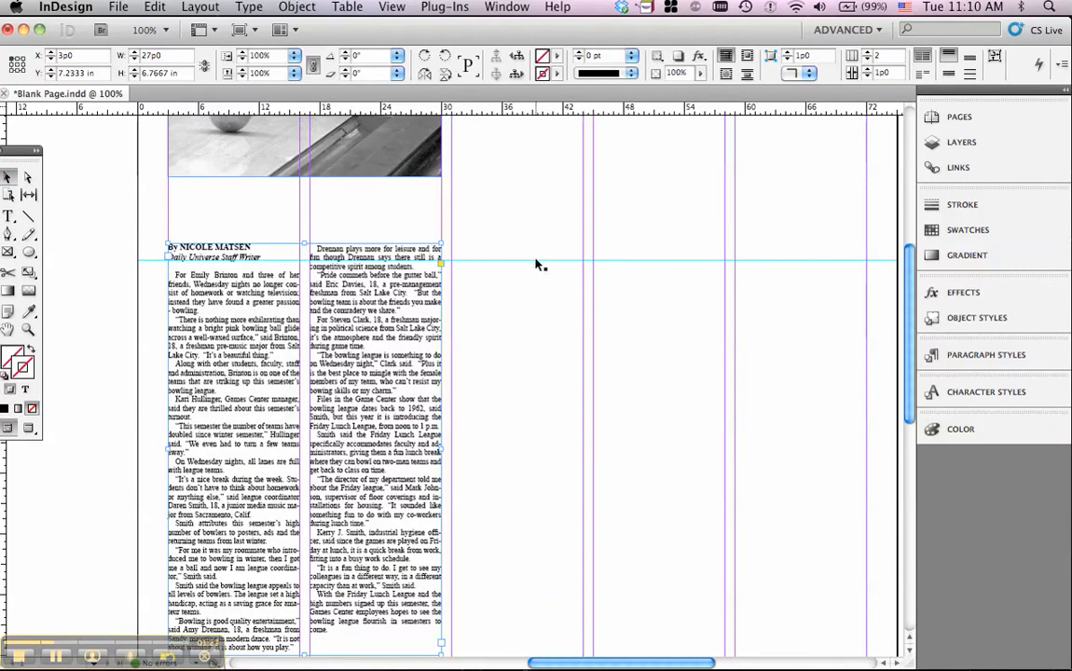
pyautogui.moveTo(537, 262); pyautogui.dragTo(532, 305)
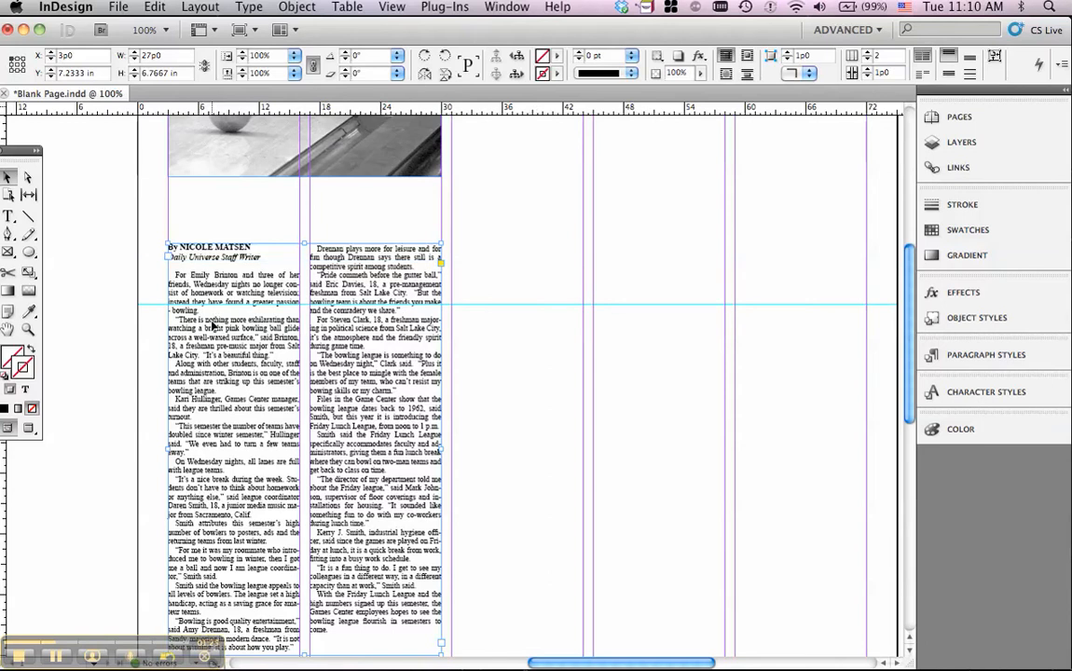
pyautogui.press('Up')
pyautogui.press('Up')
pyautogui.press('Up')
pyautogui.press('Up')
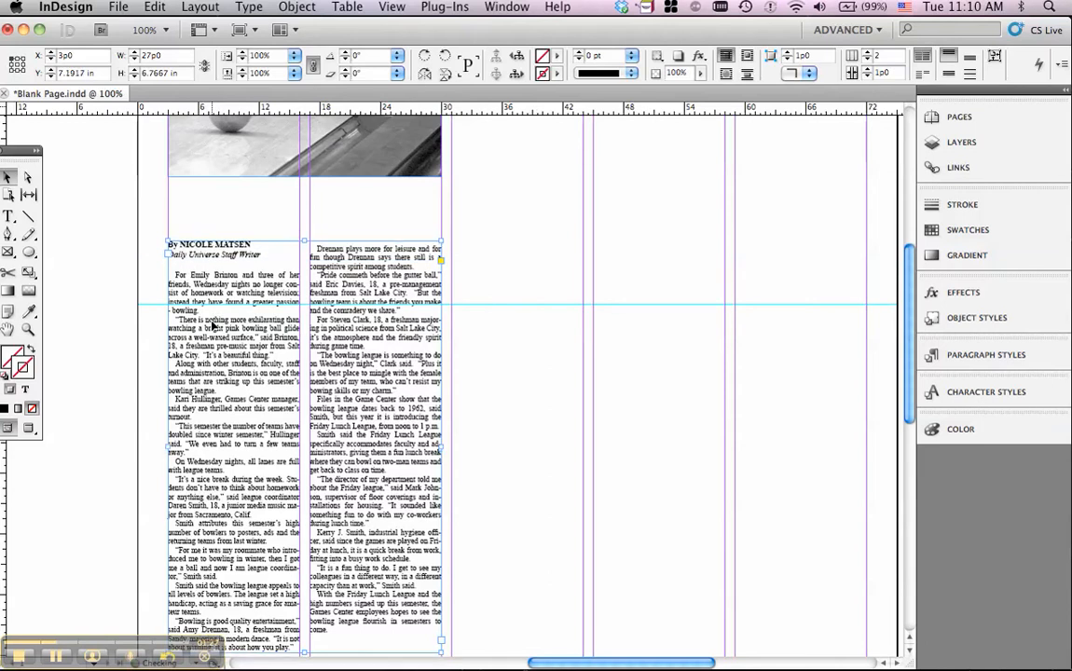
pyautogui.press('Up')
pyautogui.press('Up')
pyautogui.press('Up')
pyautogui.press('Up')
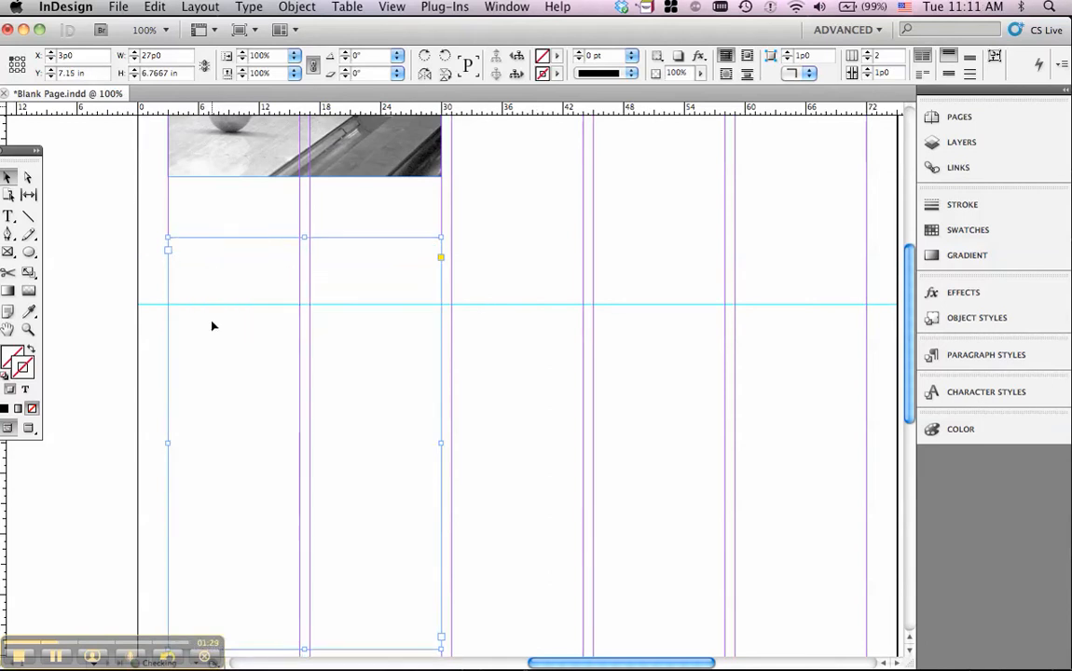
pyautogui.press('Up')
pyautogui.press('Up')
pyautogui.press('Up')
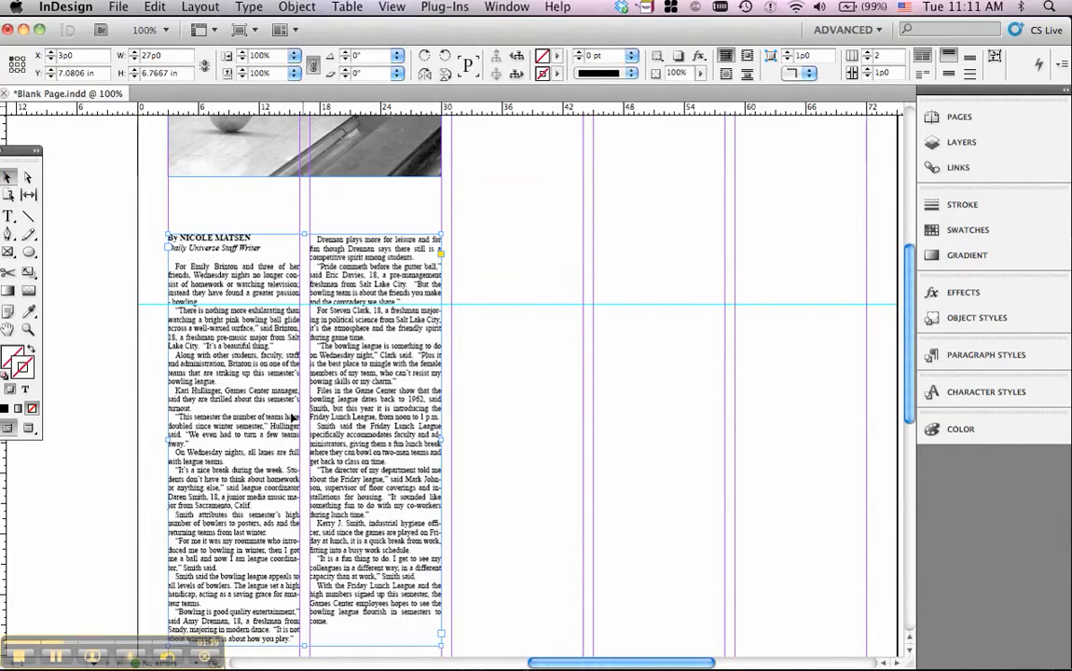
# Move the "Bowling Leagues Boom at BYU" headline frame between the photo and the byline, at X 3p0 and Y about 6.83 in
pyautogui.click(58, 655)
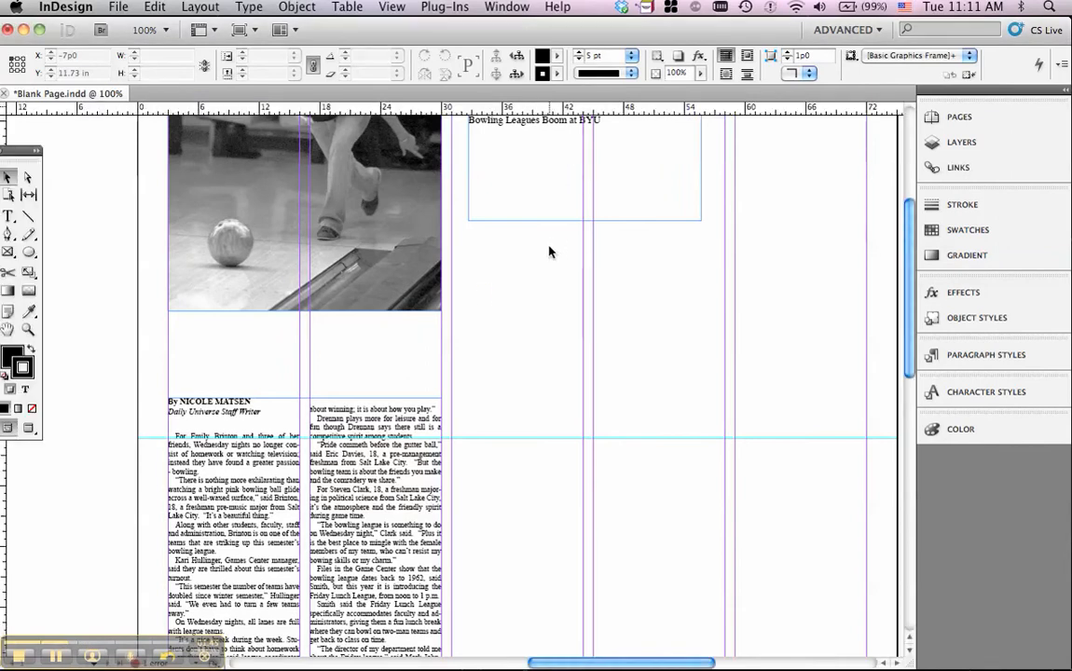
pyautogui.click(574, 221)
pyautogui.moveTo(584, 221); pyautogui.dragTo(240, 381)
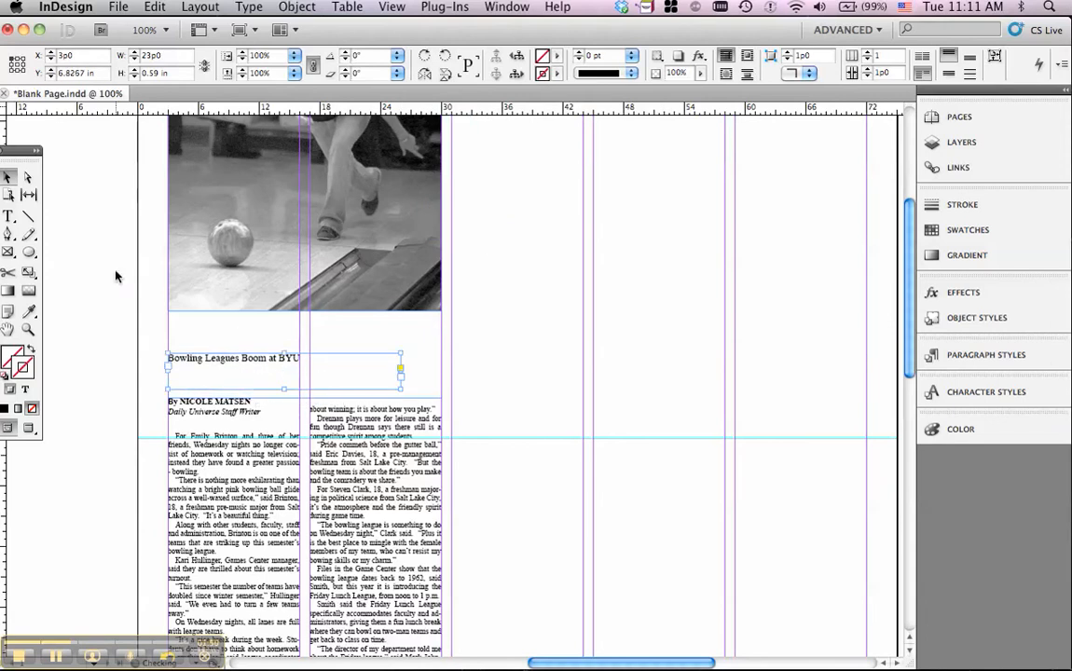
# Enlarge the headline "Bowling Leagues Boom at BYU" to 20 pt
pyautogui.click(8, 215)
pyautogui.moveTo(313, 364); pyautogui.dragTo(147, 343)
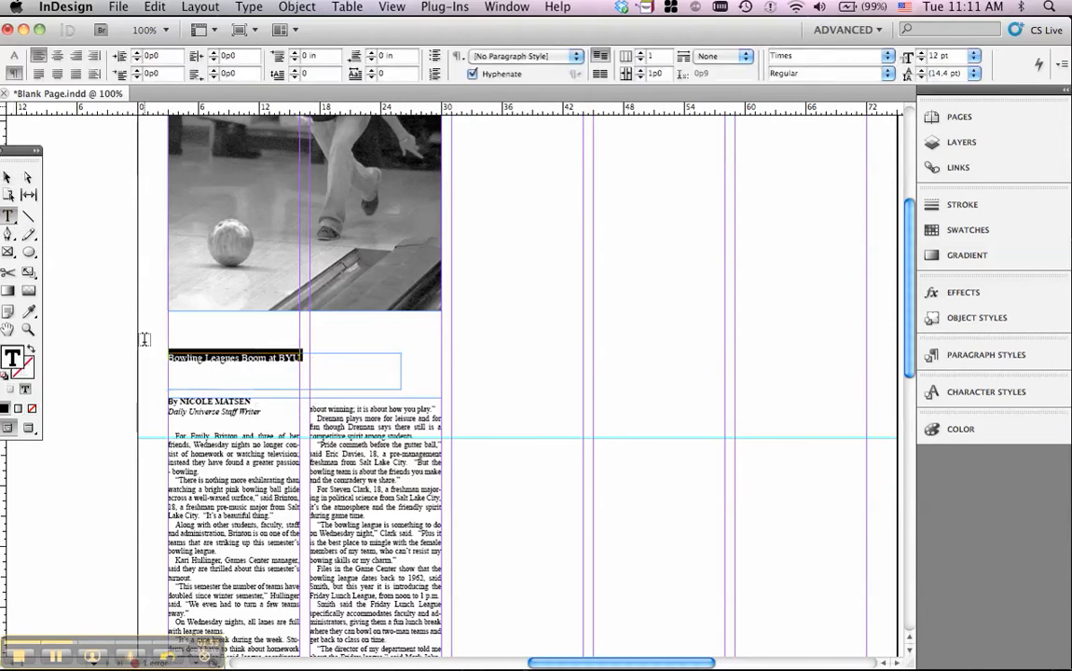
pyautogui.press('super+shift+period')
pyautogui.press('super+shift+period')
pyautogui.press('super+shift+period')
pyautogui.press('super+shift+period')
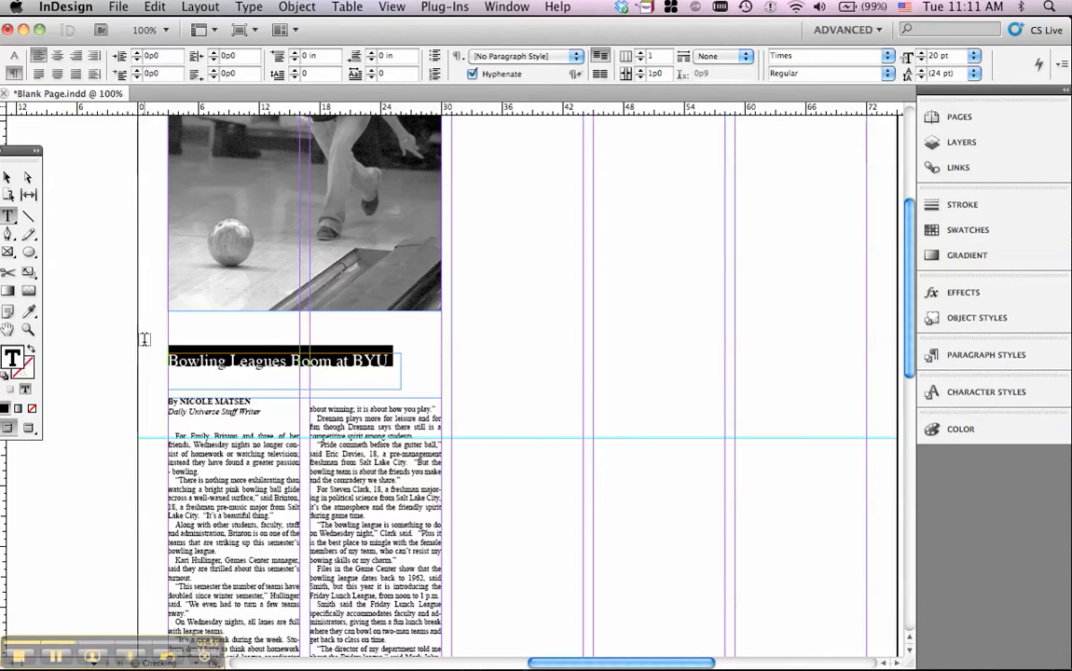
# Extend the headline frame up and across to the full two-column width, and enlarge the headline to 24 pt
pyautogui.click(10, 176)
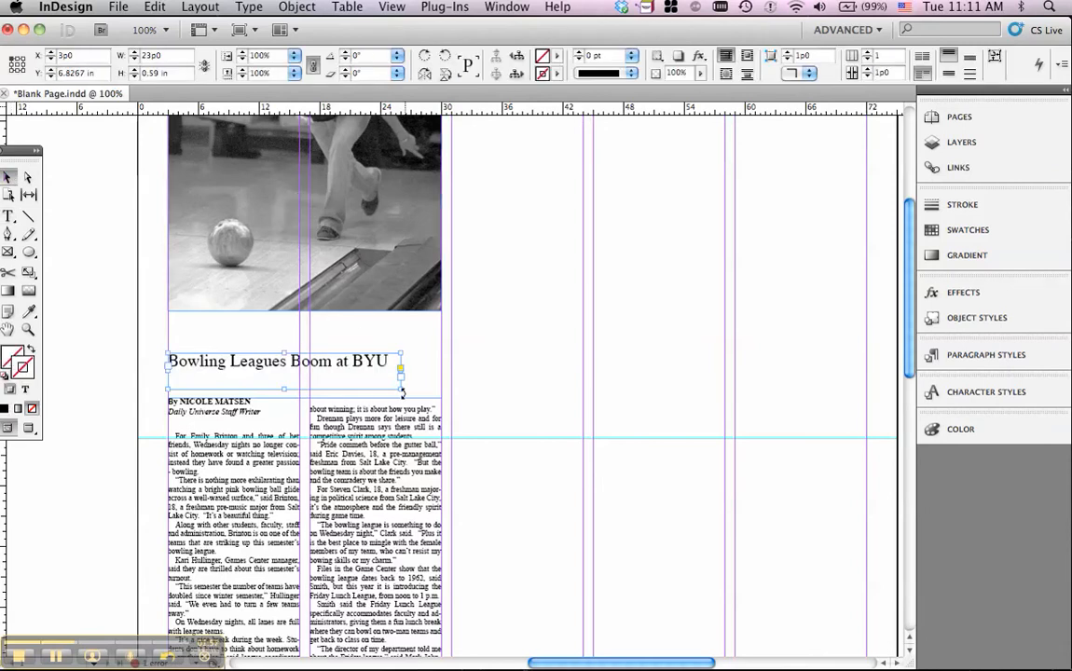
pyautogui.moveTo(401, 353); pyautogui.dragTo(442, 329)
pyautogui.click(10, 219)
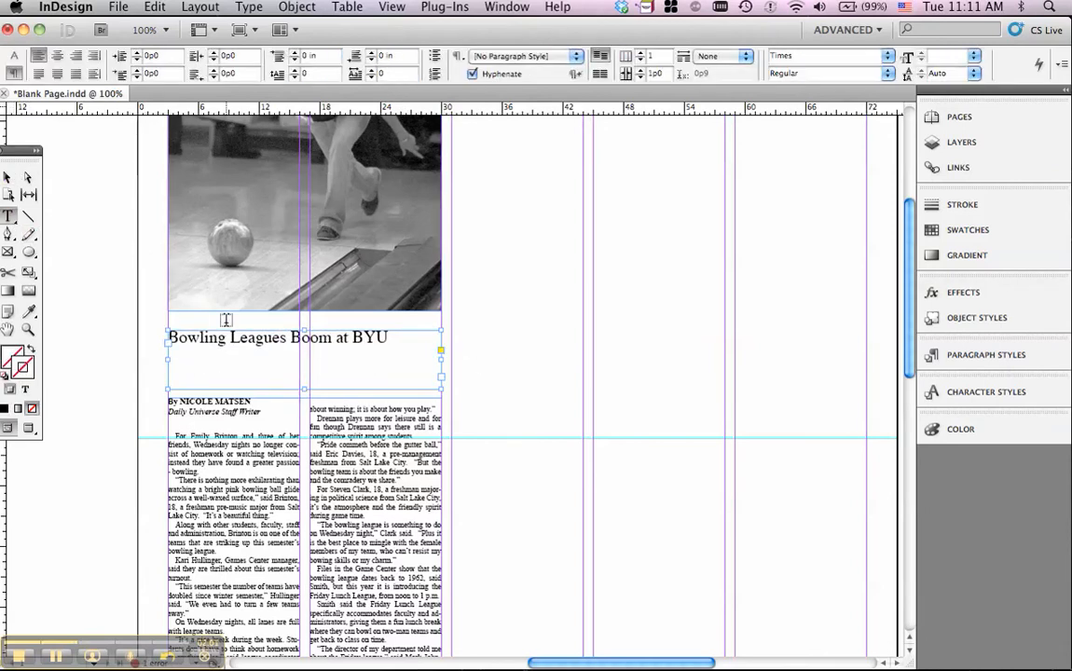
pyautogui.tripleClick(263, 338)
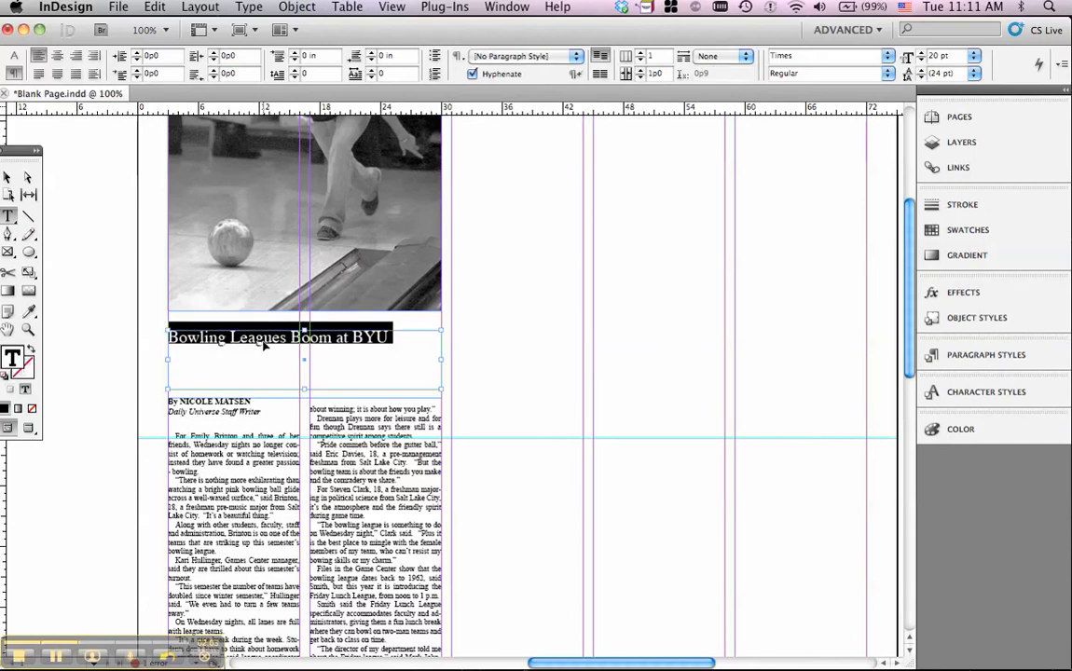
pyautogui.press('super+shift+period')
pyautogui.press('super+shift+period')
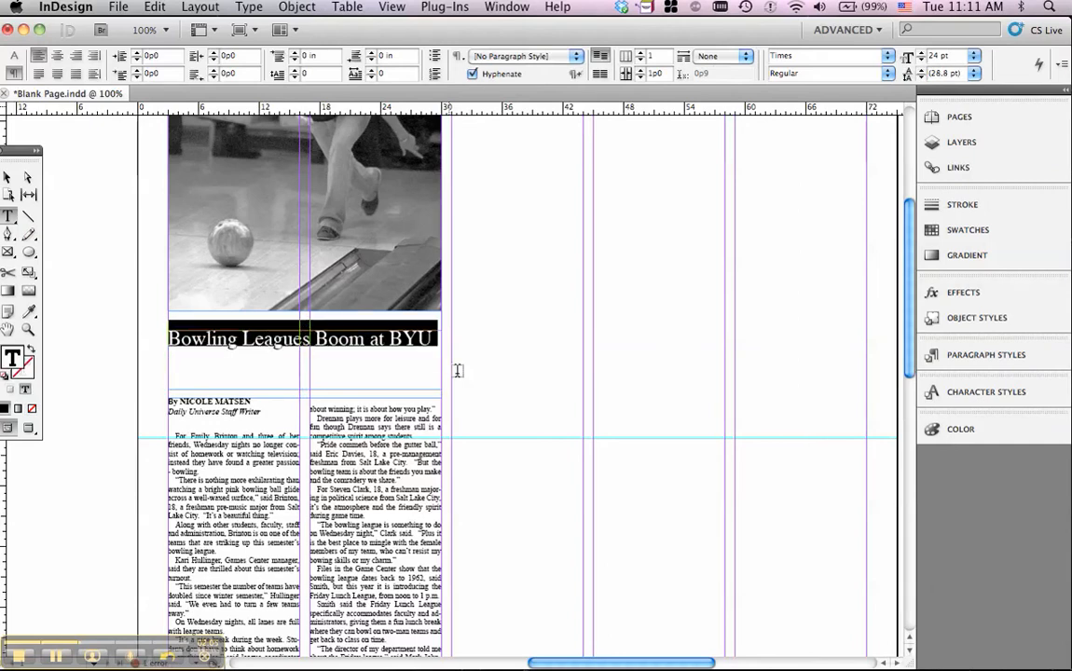
# Deselect the headline and display the page in Preview mode without guides or frame edges
pyautogui.click(517, 366)
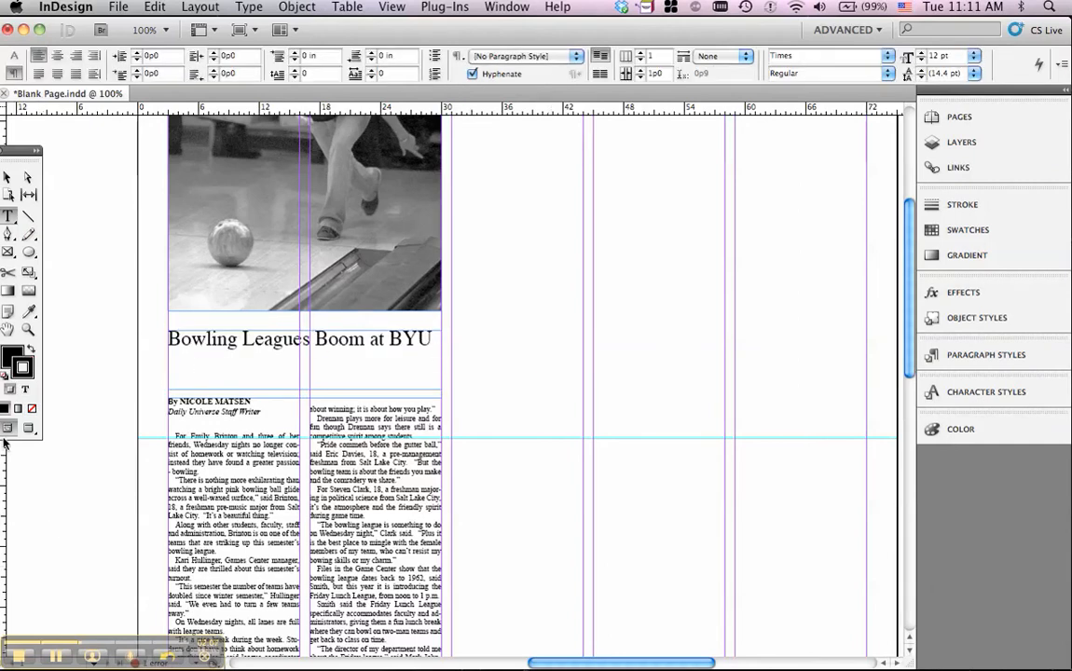
pyautogui.click(30, 428)
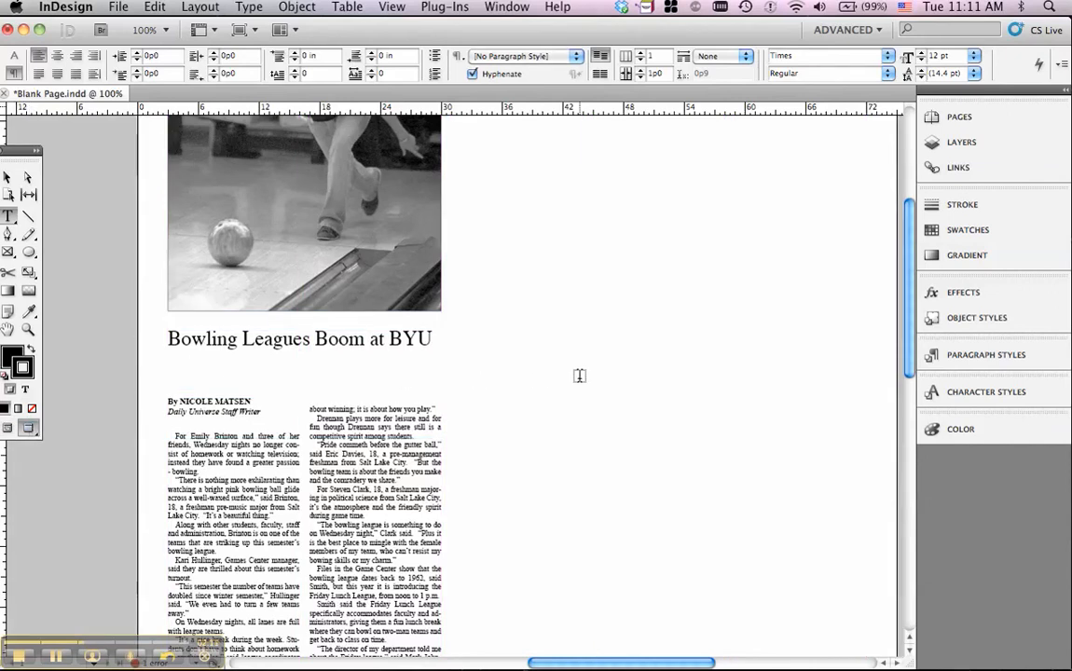
pyautogui.scroll(3, 583, 385)
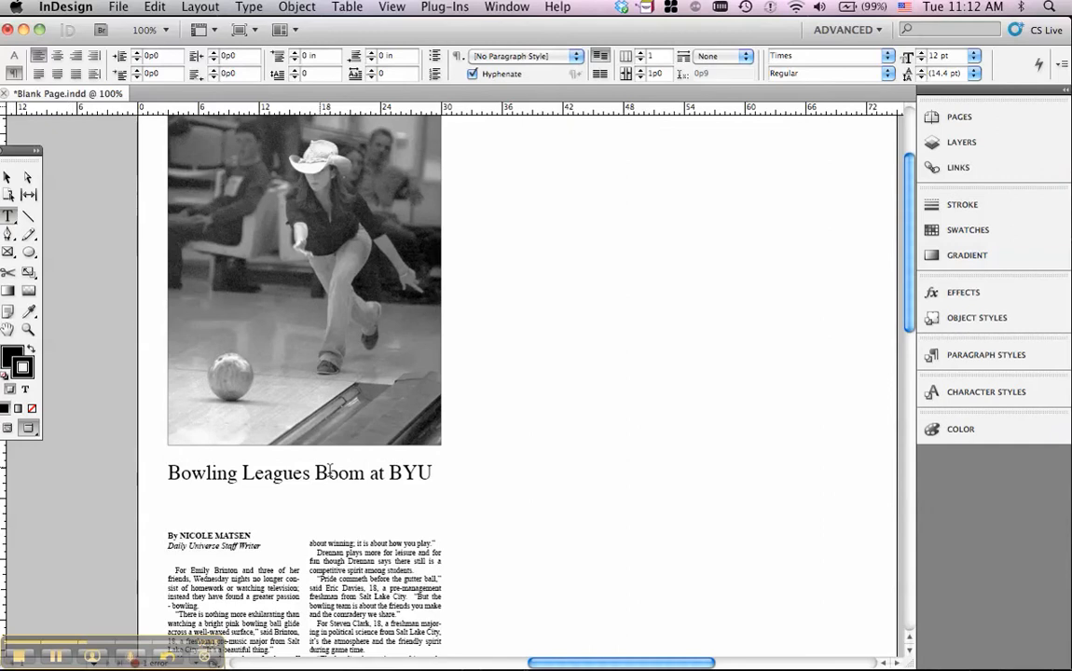
# Rewrite the headline on two lines as "Bowling Leagues Boom at" and "BYU's Wilkensen Center", and select all of it
pyautogui.moveTo(371, 476); pyautogui.dragTo(438, 475)
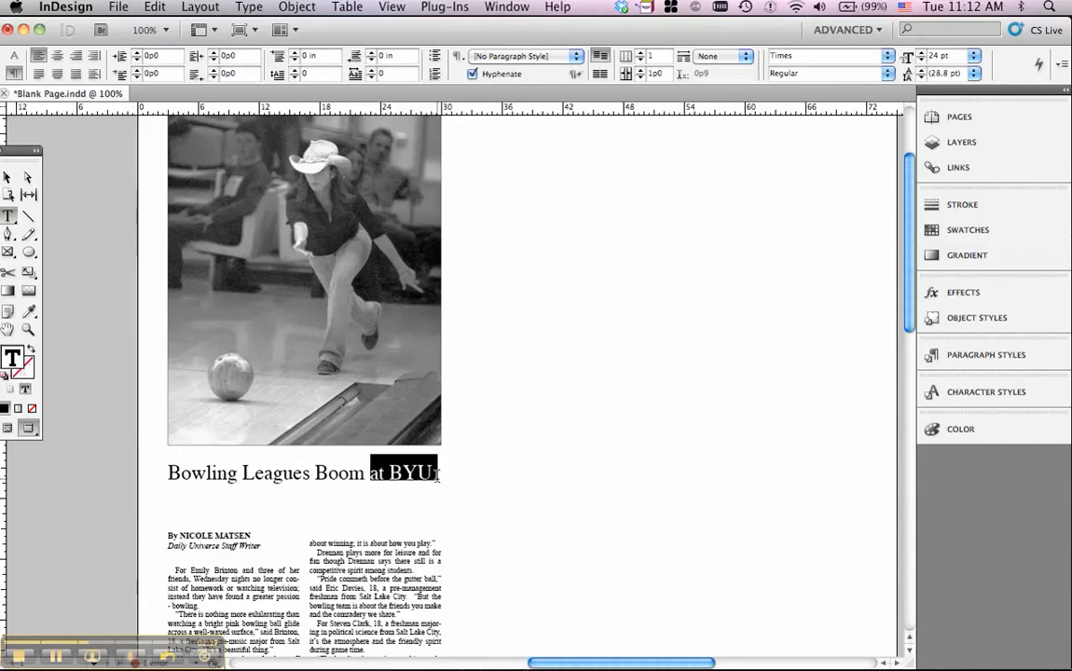
pyautogui.doubleClick(426, 474)
pyautogui.press('BackSpace')
pyautogui.press('BackSpace')
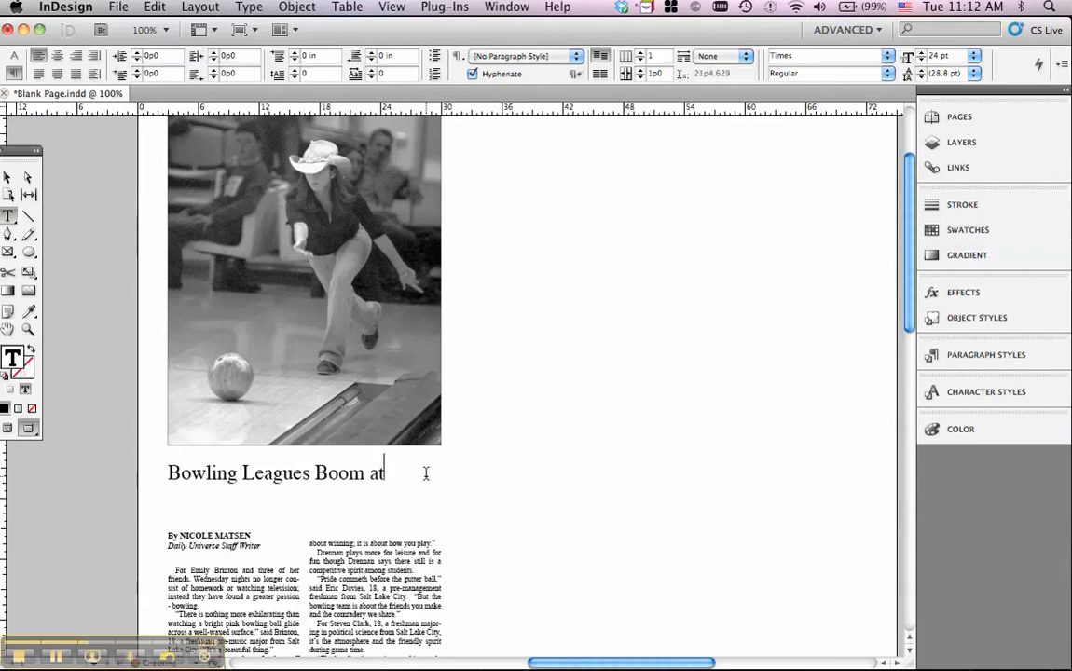
pyautogui.press('Return')
pyautogui.write('B')
pyautogui.write('t ')
pyautogui.write('t ')
pyautogui.write('BY')
pyautogui.write('U')
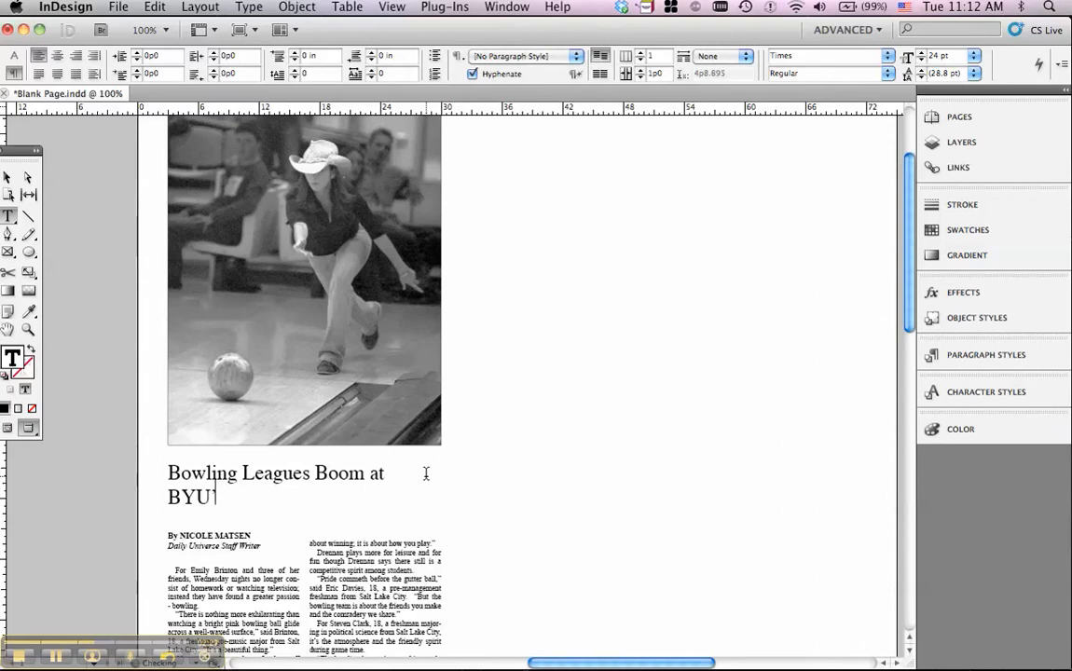
pyautogui.write("'s Wilkensen ")
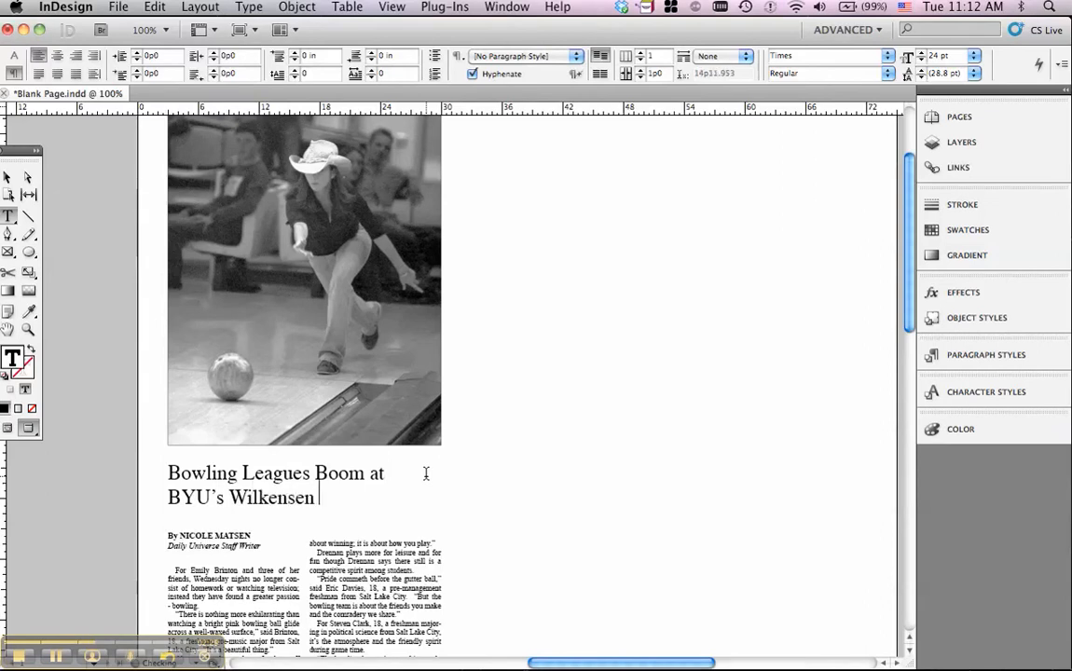
pyautogui.write('Center')
pyautogui.press('super+a')
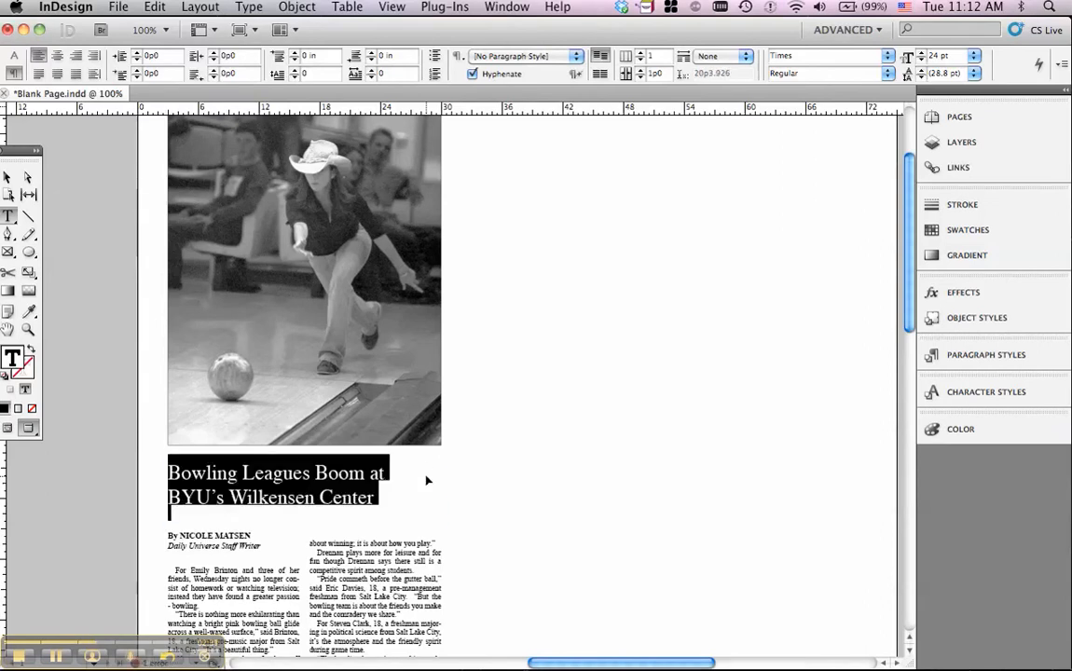
# Enlarge the selected two-line headline to 30 pt and deselect it
pyautogui.press('super+shift+period')
pyautogui.press('super+shift+period')
pyautogui.press('super+shift+period')
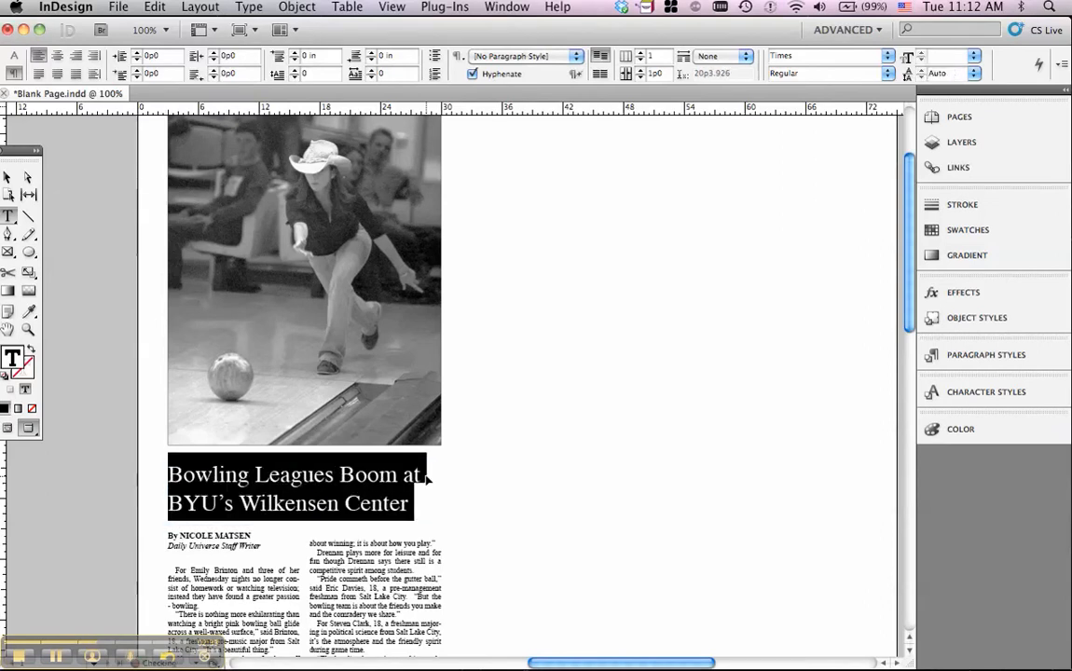
pyautogui.click(622, 412)
pyautogui.scroll(-2, 622, 414)
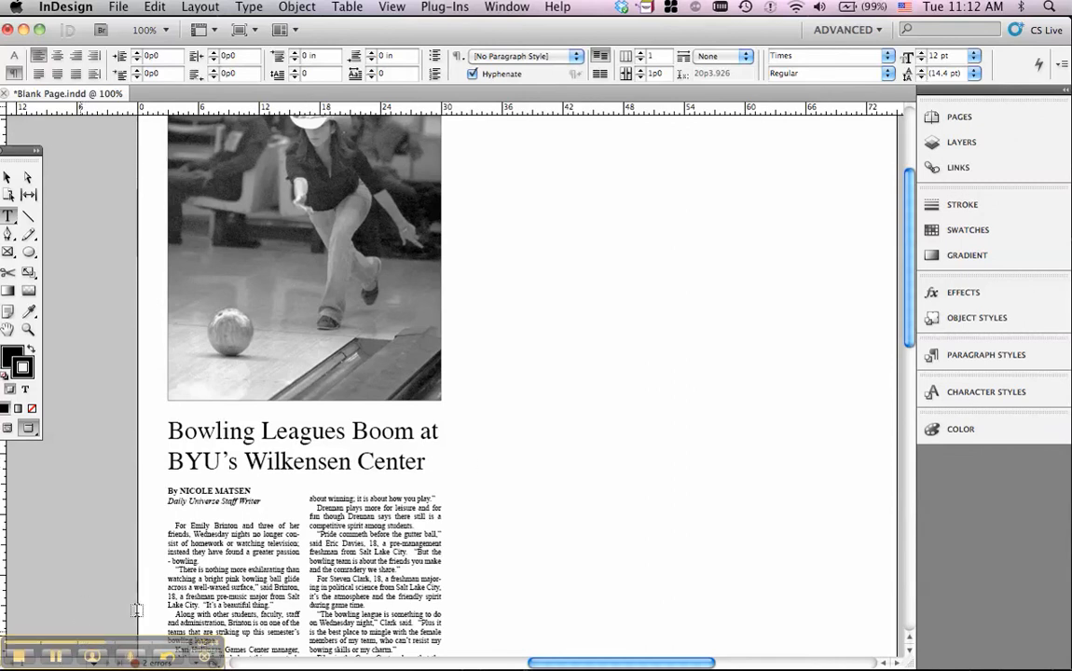
# Set the font of the whole two-line headline to Helvetica Neue Condensed Black
pyautogui.moveTo(432, 460); pyautogui.dragTo(144, 430)
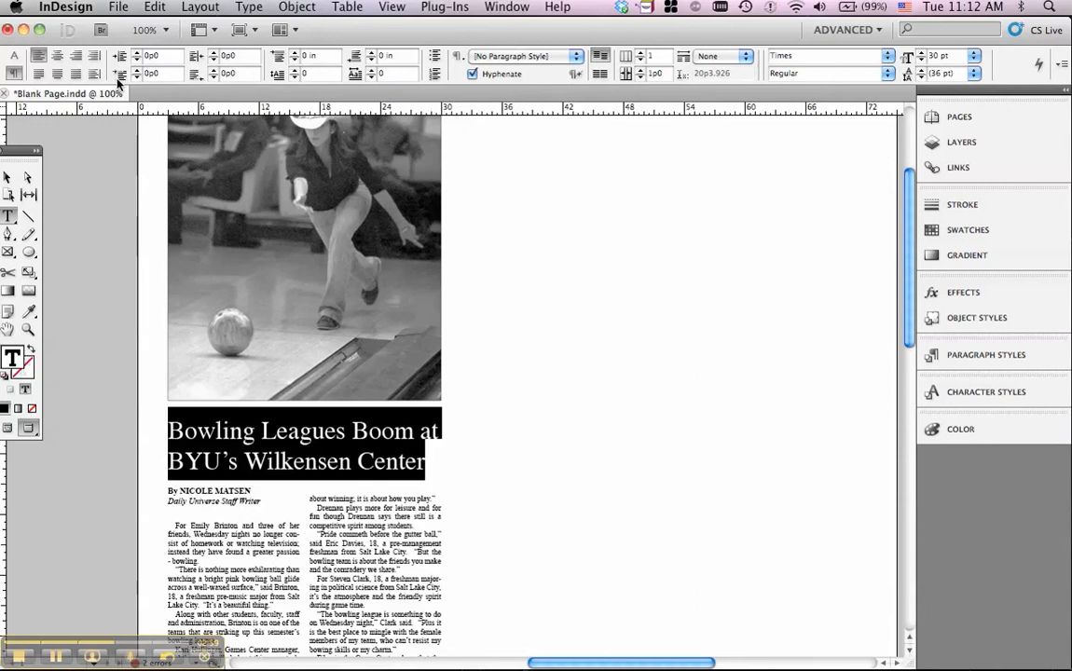
pyautogui.click(14, 56)
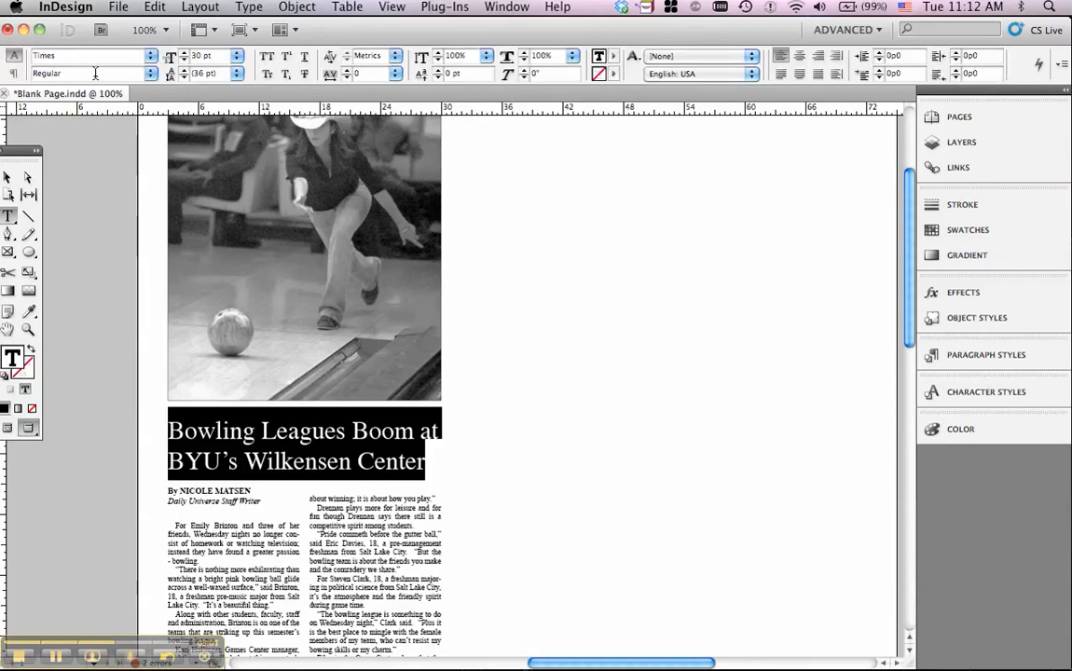
pyautogui.click(149, 56)
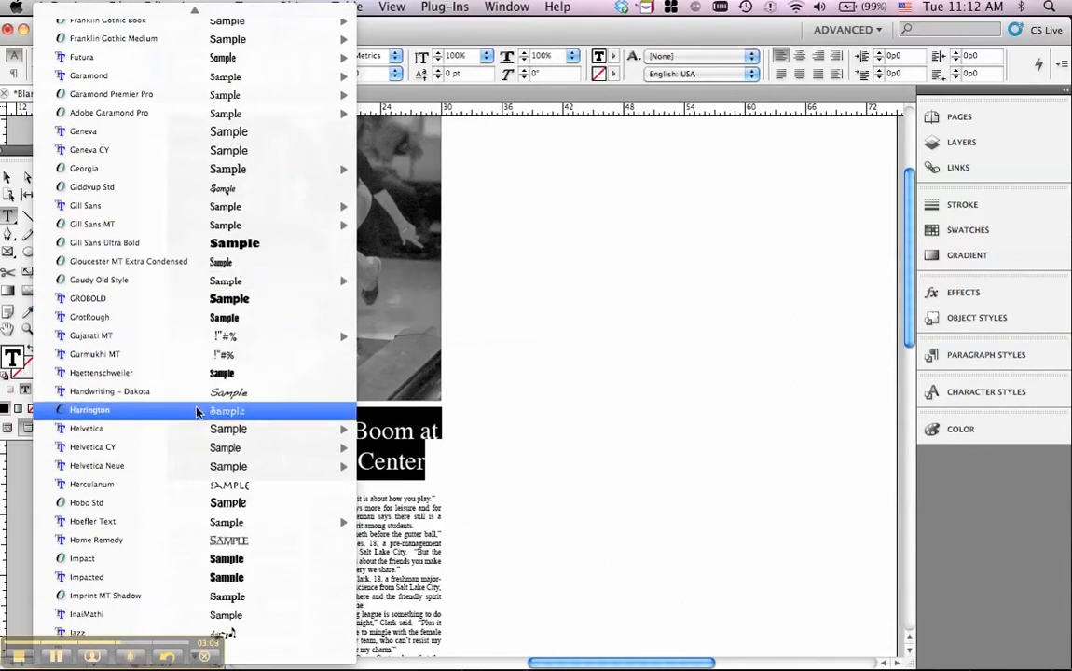
pyautogui.moveTo(210, 465)
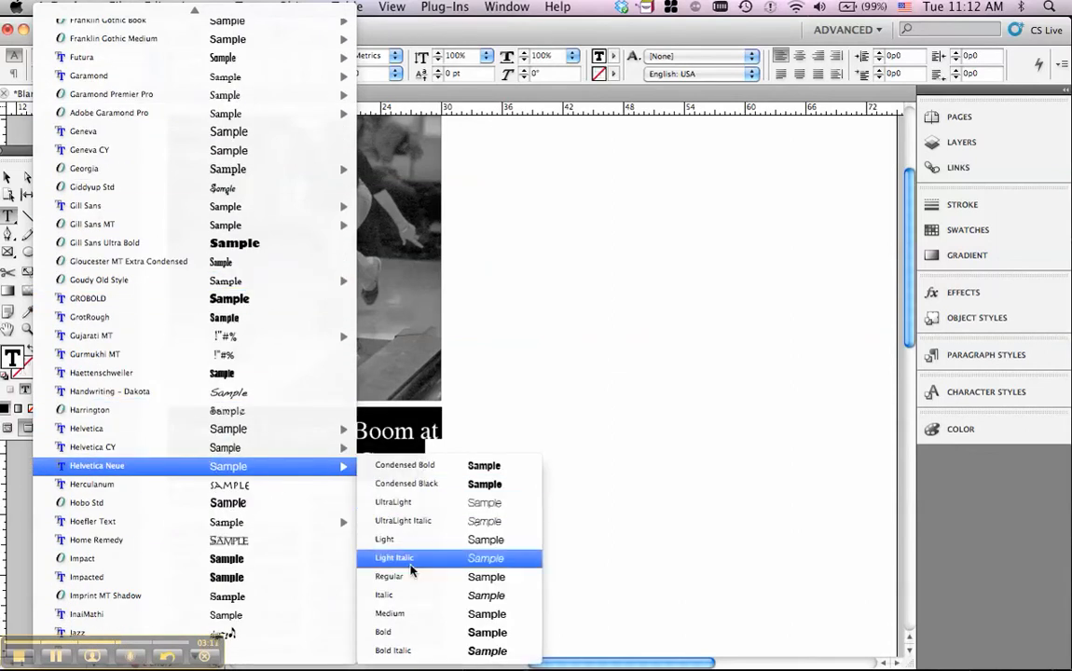
pyautogui.click(406, 483)
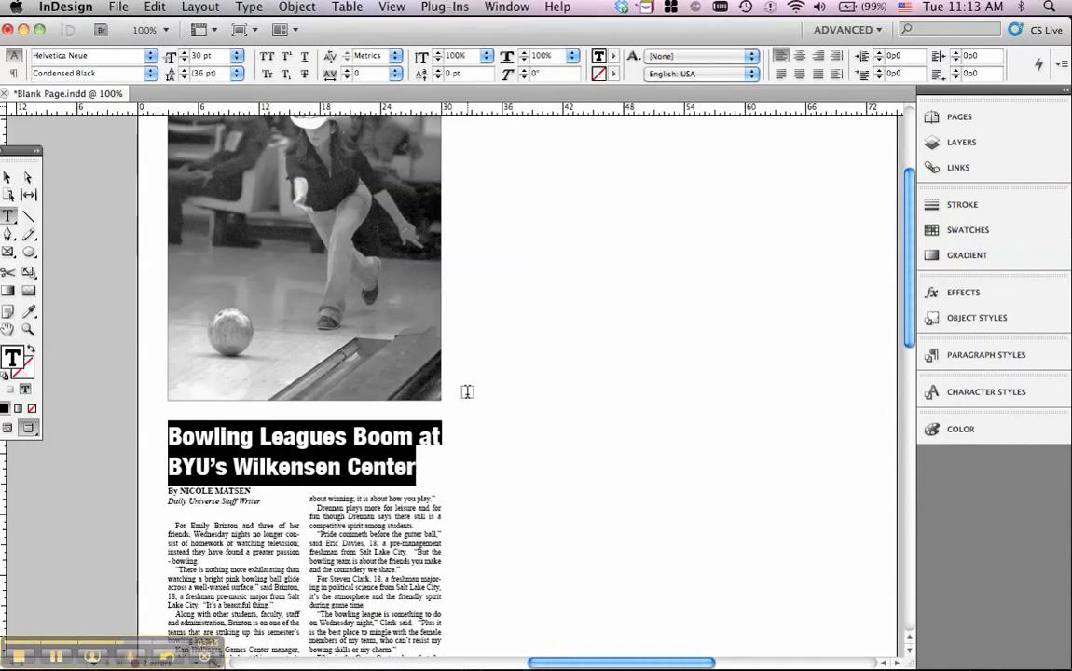
# Enlarge the headline to 32 pt and extend its frame downward to a height of about 1.66 in
pyautogui.click(431, 466)
pyautogui.moveTo(428, 468); pyautogui.dragTo(171, 440)
pyautogui.press('super+shift+period')
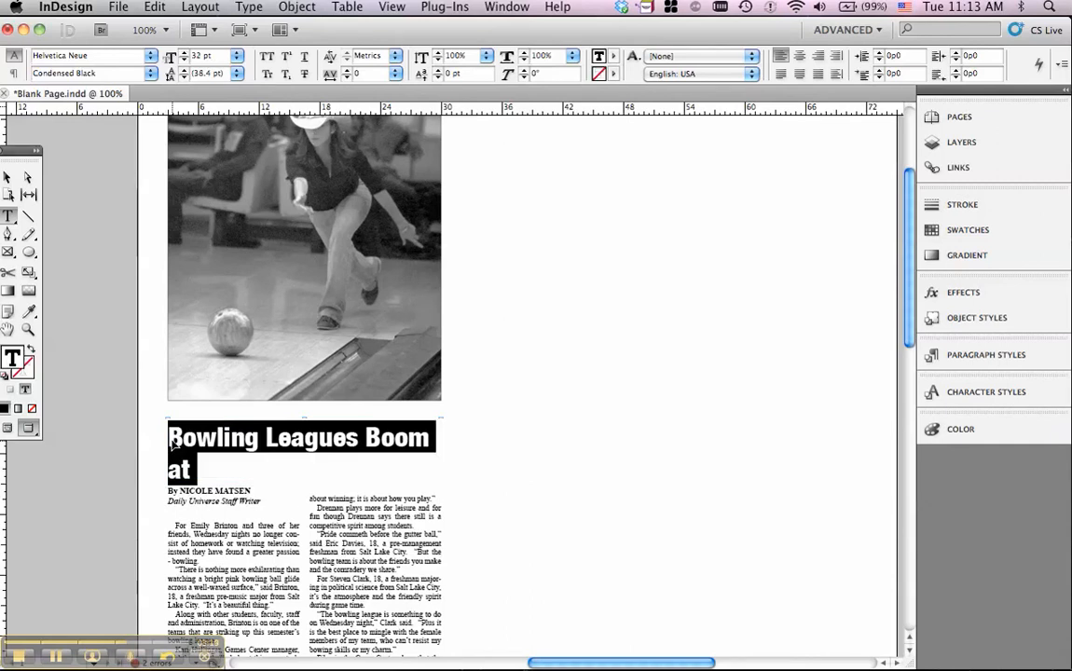
pyautogui.click(249, 468)
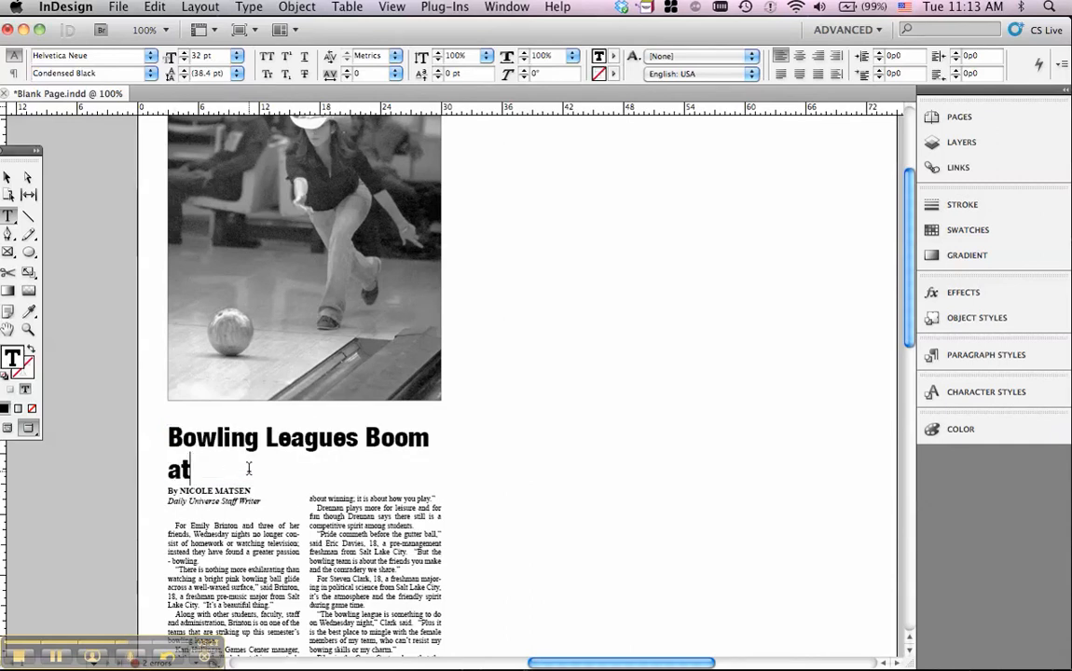
pyautogui.scroll(-3, 241, 416)
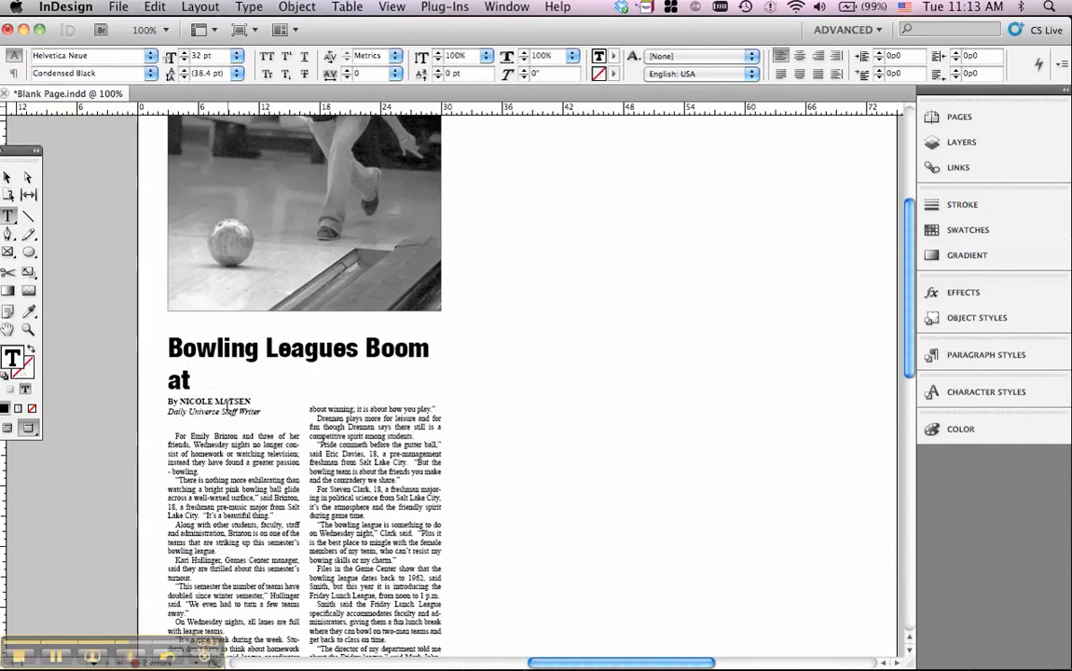
pyautogui.press('Escape')
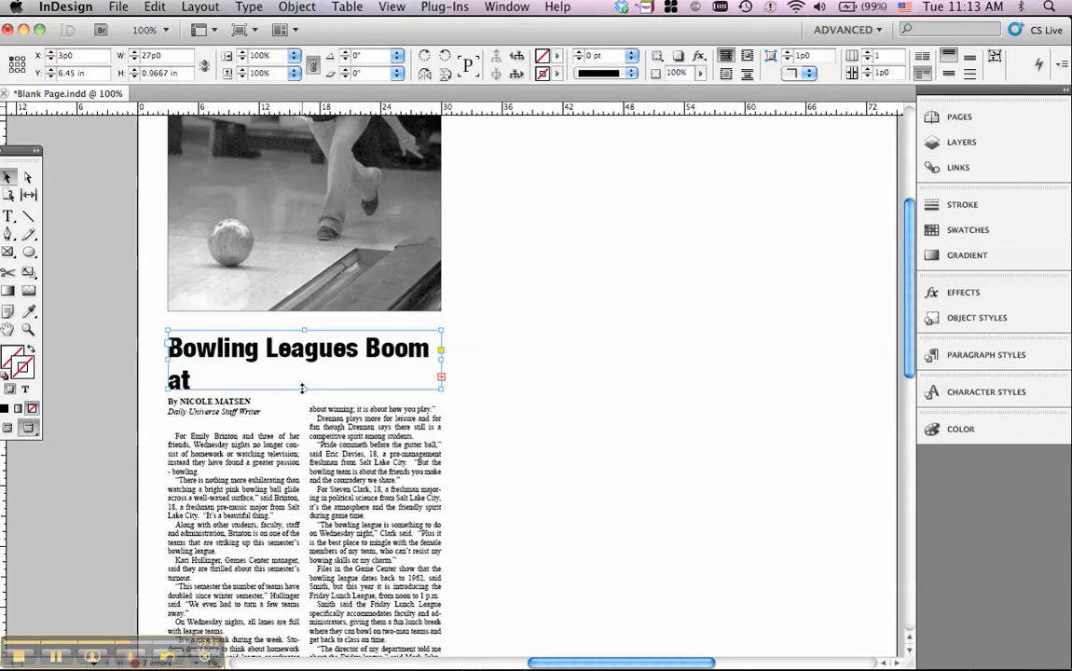
pyautogui.moveTo(302, 388); pyautogui.dragTo(302, 428)
# Remove "BYU's" and the line break so the headline reads "Bowling Leagues Boom at Wilkensen Center"
pyautogui.click(8, 216)
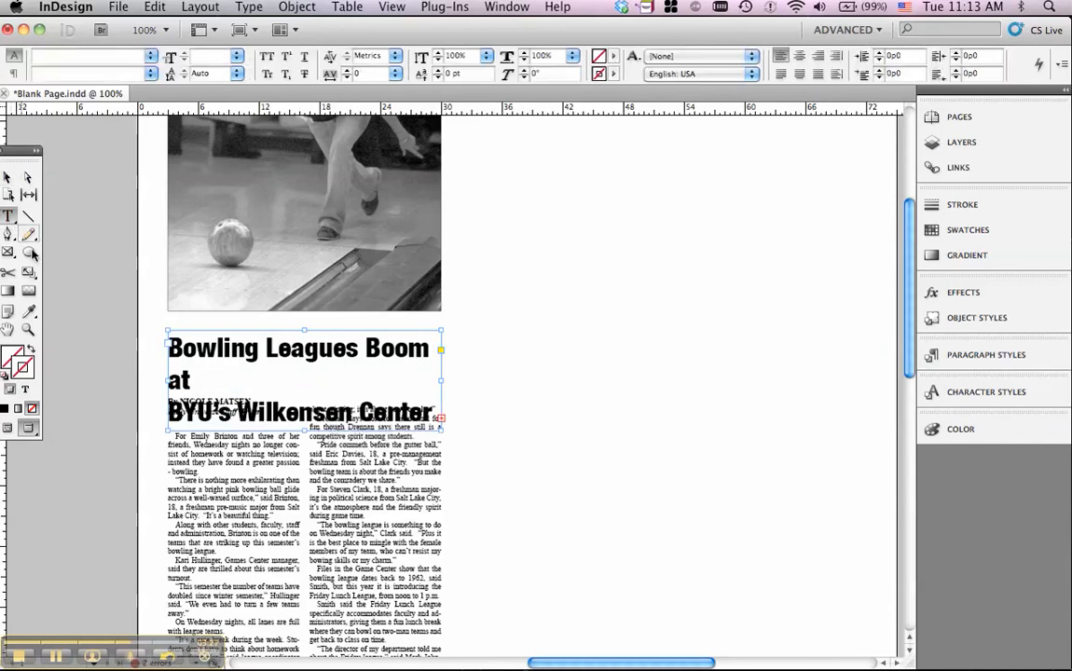
pyautogui.click(262, 384)
pyautogui.press('BackSpace')
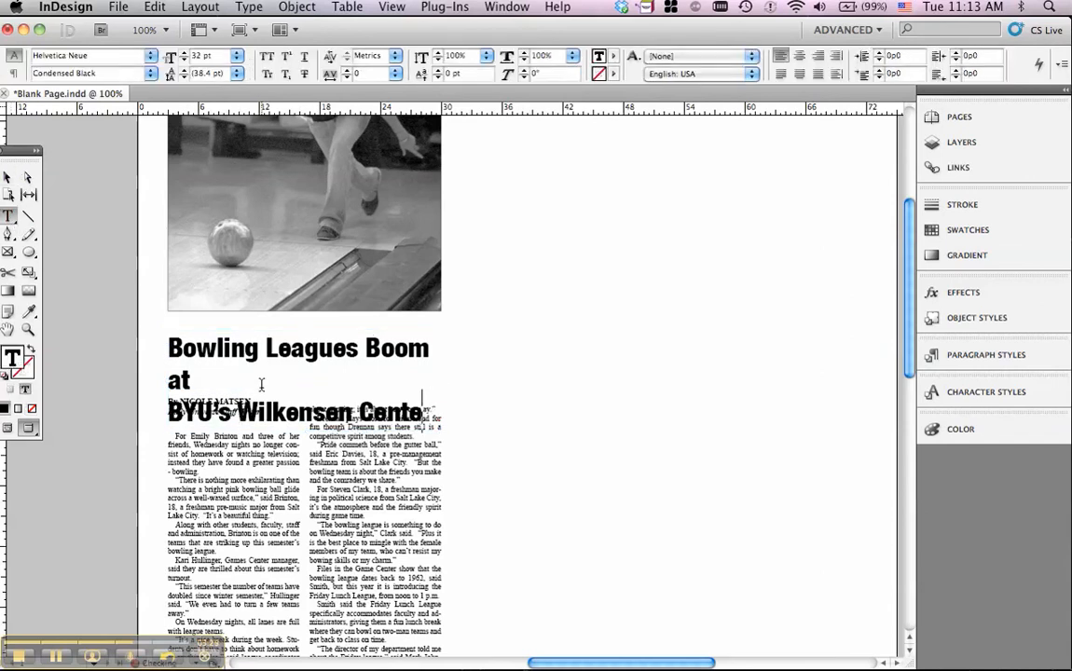
pyautogui.click(241, 410)
pyautogui.press('BackSpace')
pyautogui.press('BackSpace')
pyautogui.press('BackSpace')
pyautogui.press('BackSpace')
pyautogui.press('BackSpace')
pyautogui.press('BackSpace')
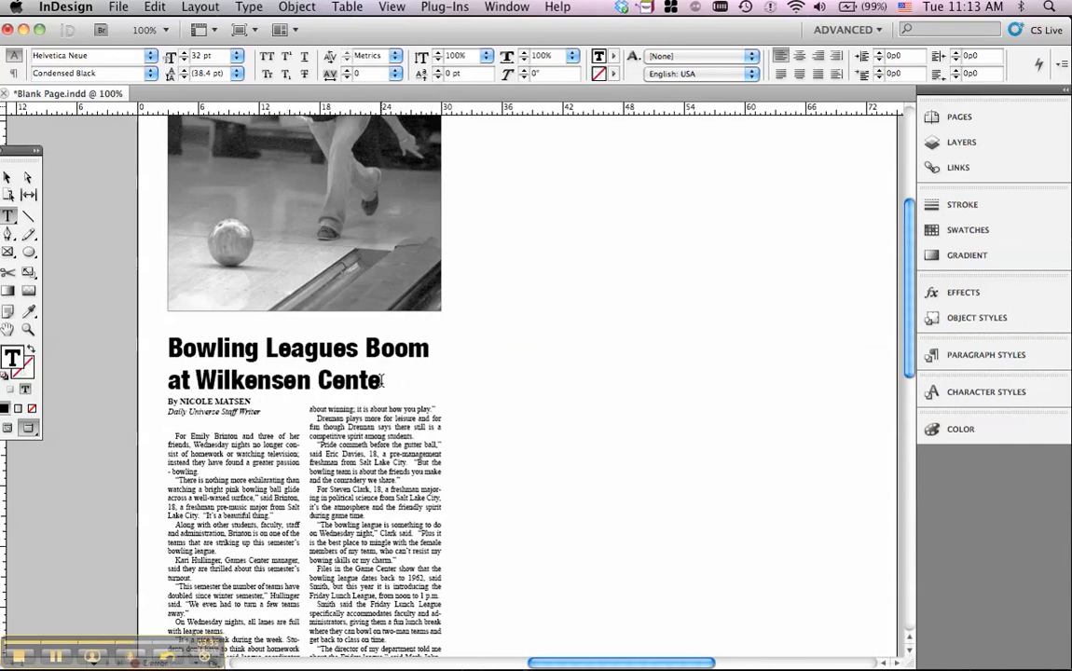
# Move the two-column story frame down, clear of the headline, to about Y 8.07 in
pyautogui.scroll(-3, 522, 336)
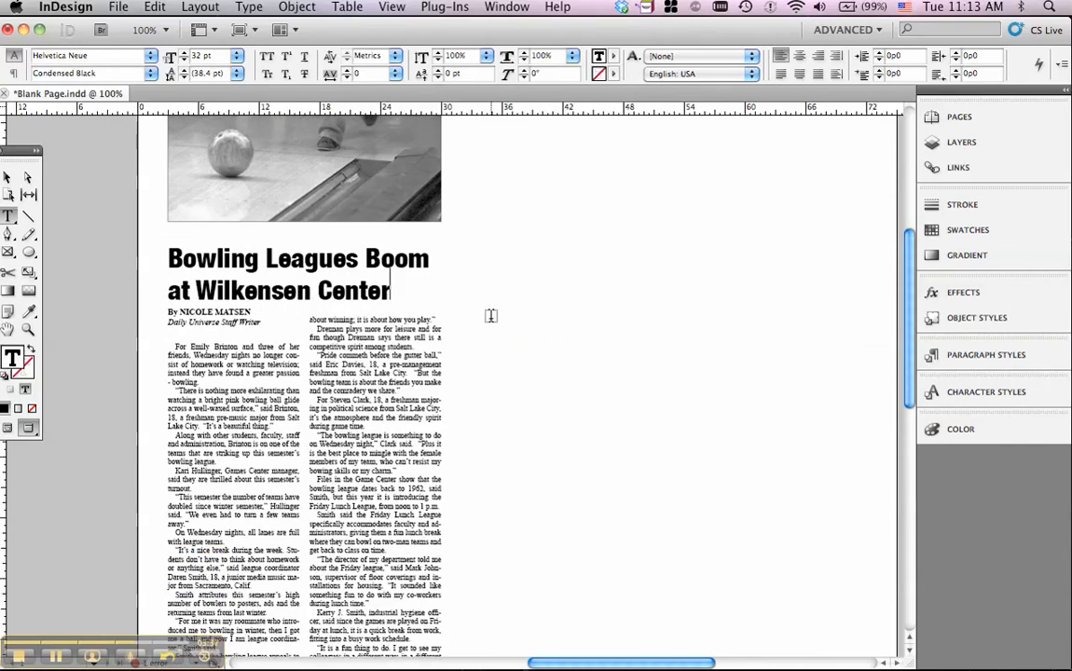
pyautogui.click(6, 177)
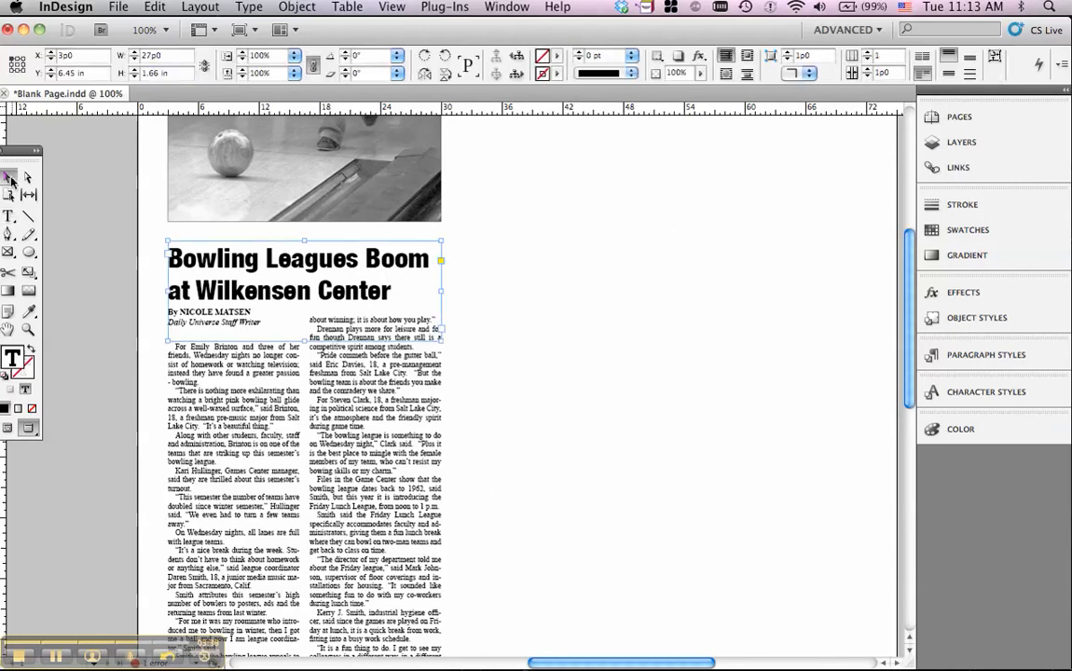
pyautogui.moveTo(270, 407); pyautogui.dragTo(279, 438)
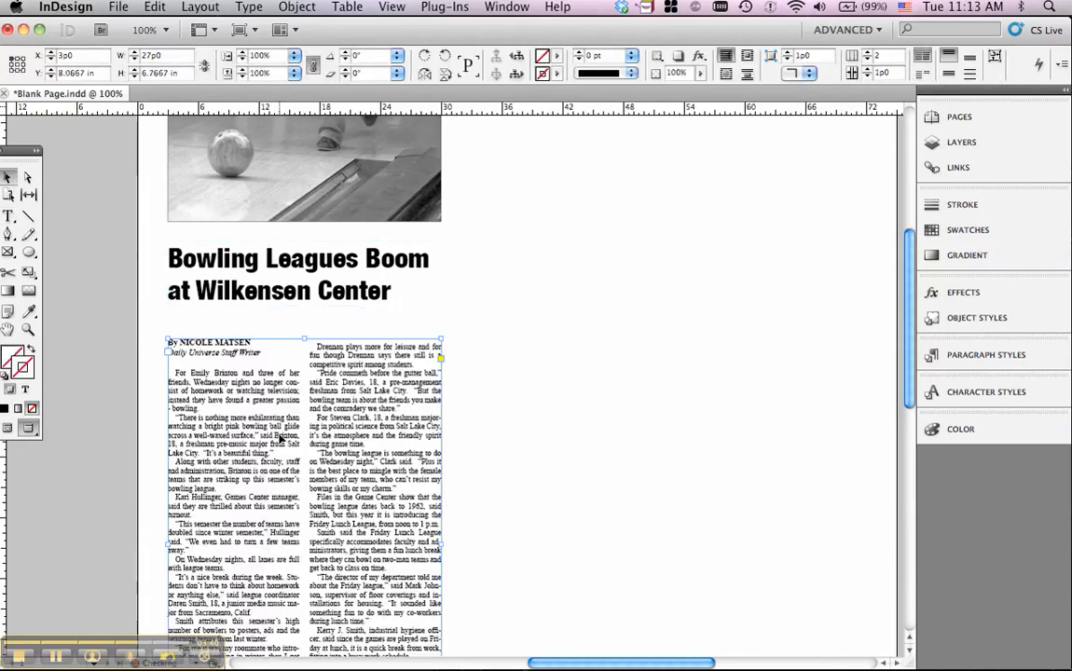
# Select the entire headline above the story and enlarge it to 34 pt
pyautogui.click(7, 216)
pyautogui.click(410, 292)
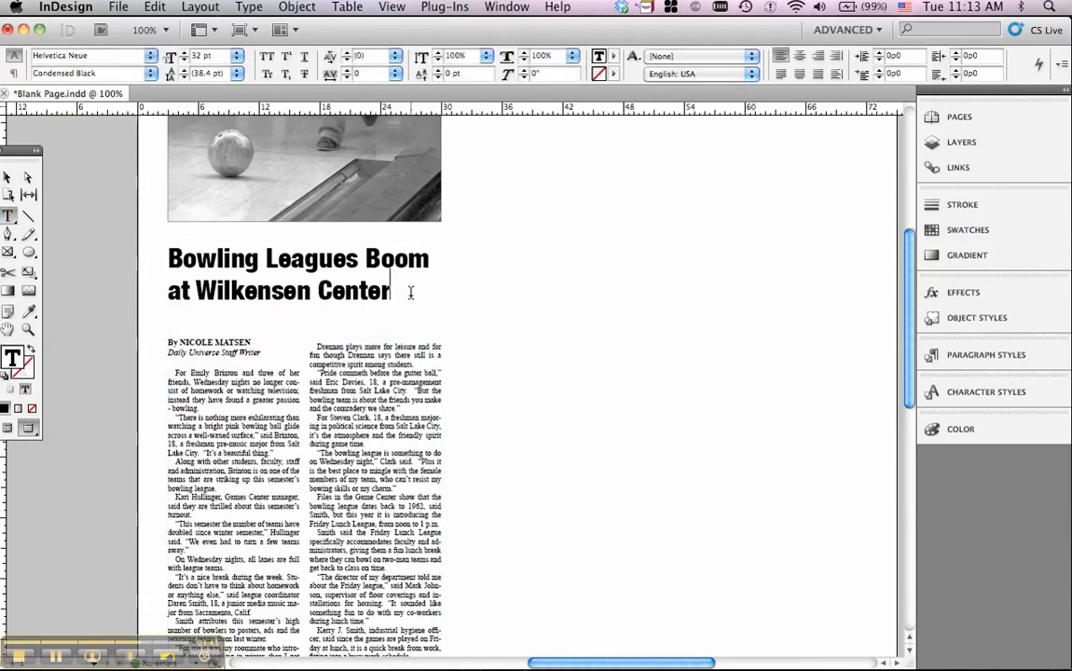
pyautogui.moveTo(410, 292); pyautogui.dragTo(155, 254)
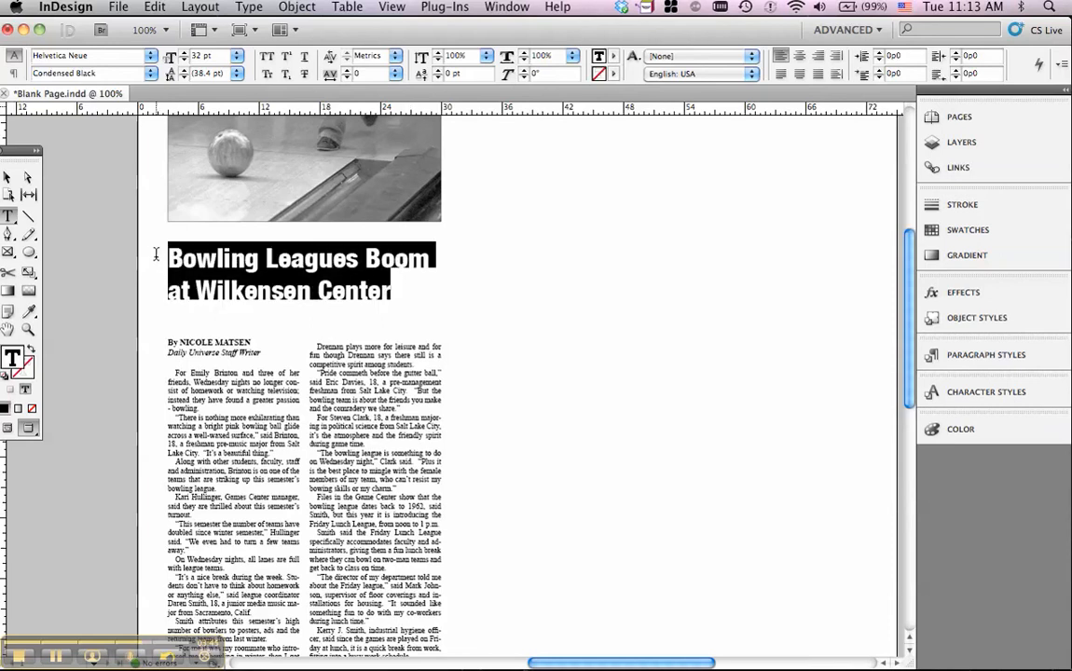
pyautogui.press('super+shift+period')
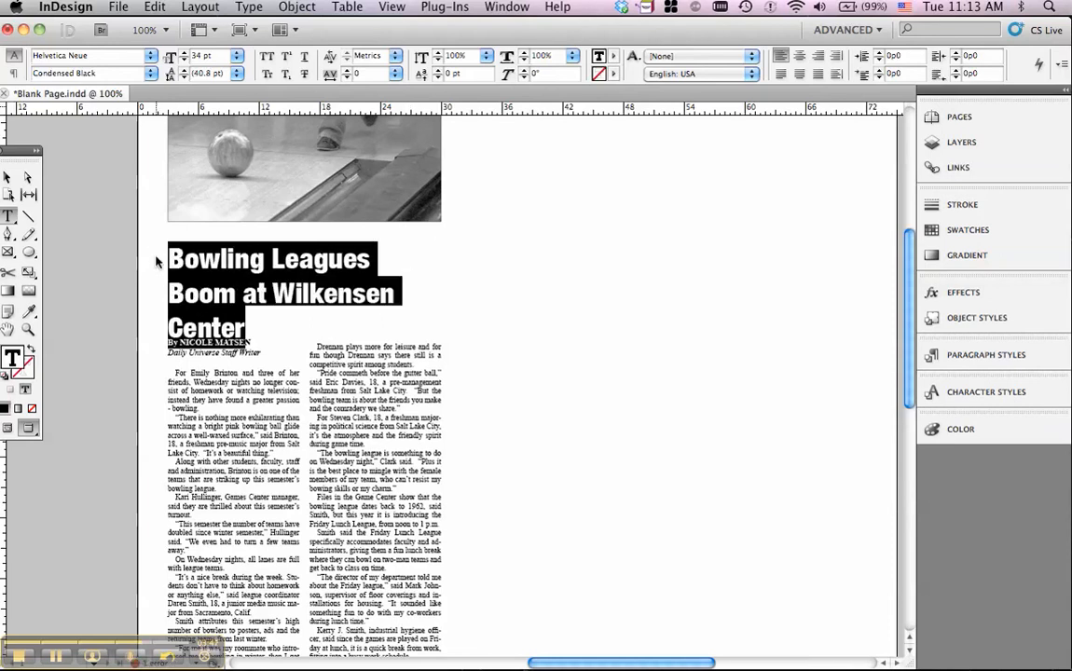
# Replace "Wilkensen Center" with "the Wilk" in the headline
pyautogui.click(256, 326)
pyautogui.moveTo(277, 299); pyautogui.dragTo(392, 317)
pyautogui.press('BackSpace')
pyautogui.write('V')
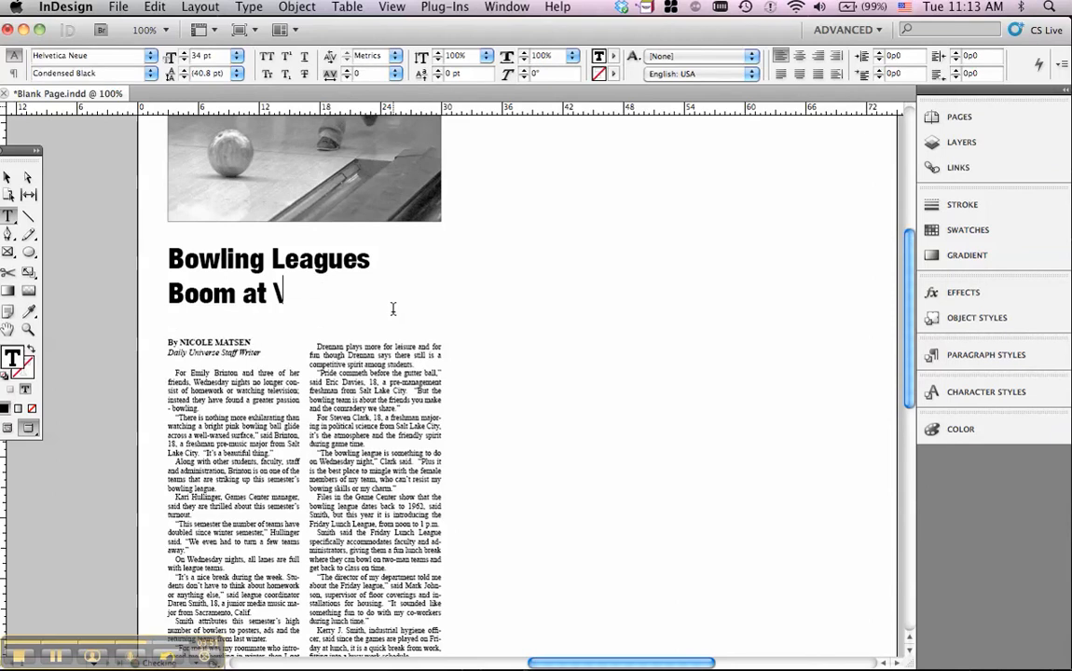
pyautogui.press('BackSpace')
pyautogui.write('the W')
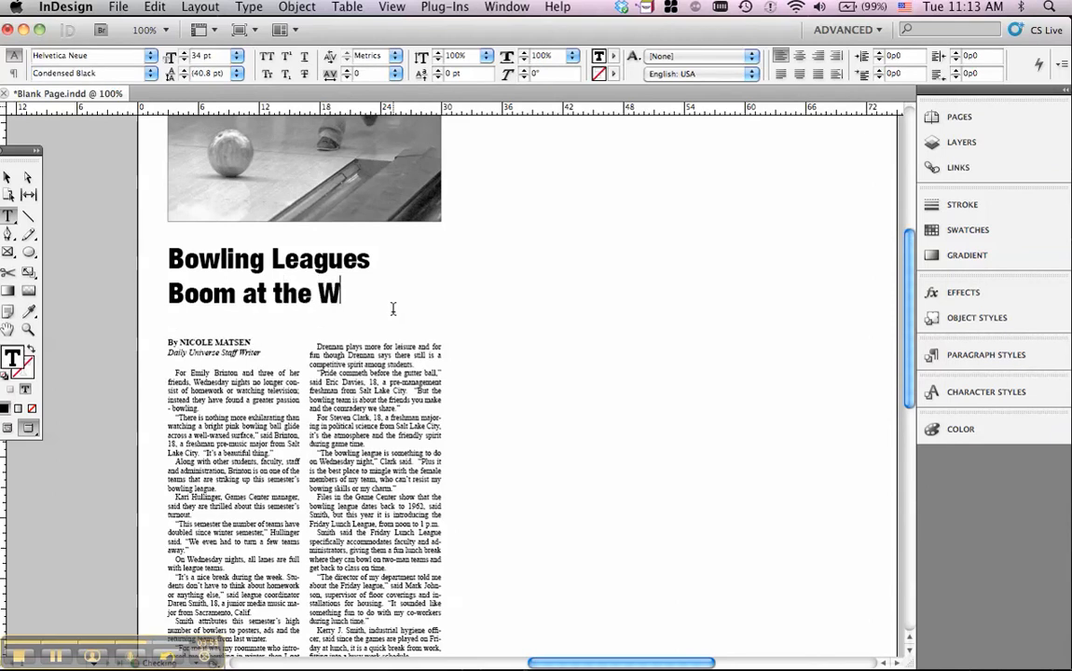
pyautogui.write('ilk')
# Enlarge the whole headline "Bowling Leagues Boom at the Wilk" to 44 pt and deselect it
pyautogui.moveTo(379, 301); pyautogui.dragTo(146, 272)
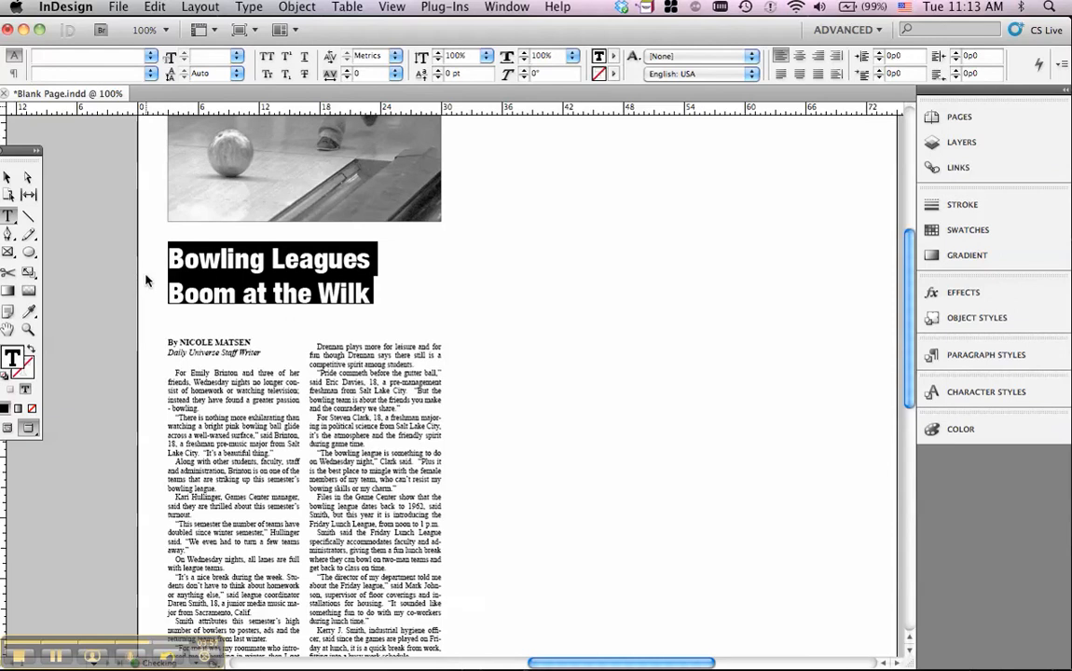
pyautogui.press('super+shift+period')
pyautogui.press('super+shift+period')
pyautogui.press('super+shift+period')
pyautogui.press('super+shift+period')
pyautogui.press('super+shift+period')
pyautogui.press('super+shift+period')
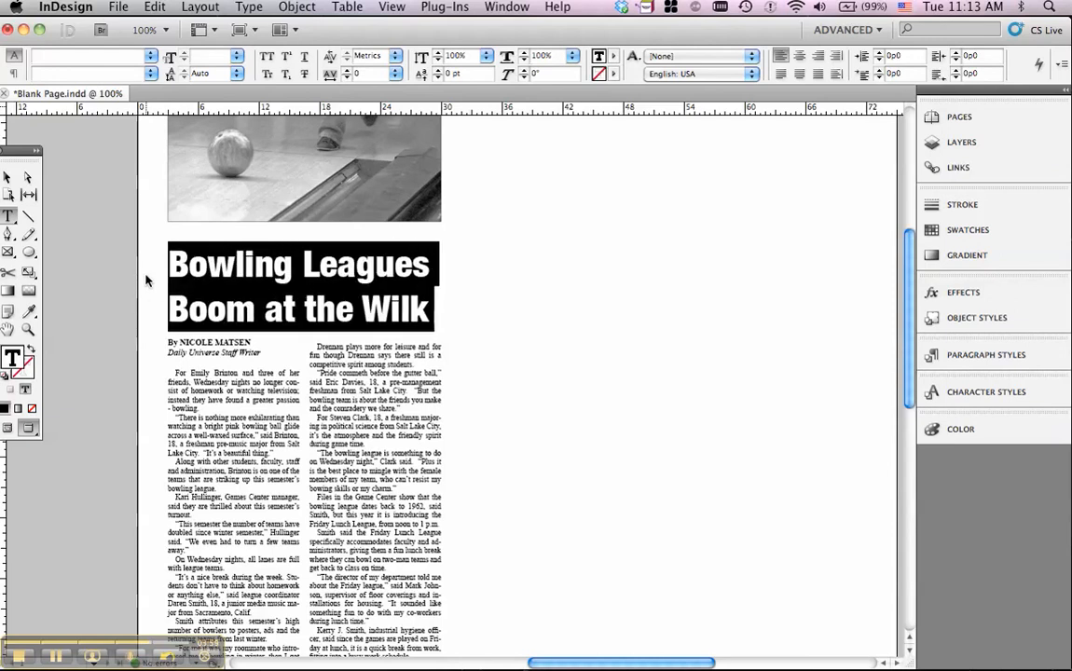
pyautogui.click(461, 277)
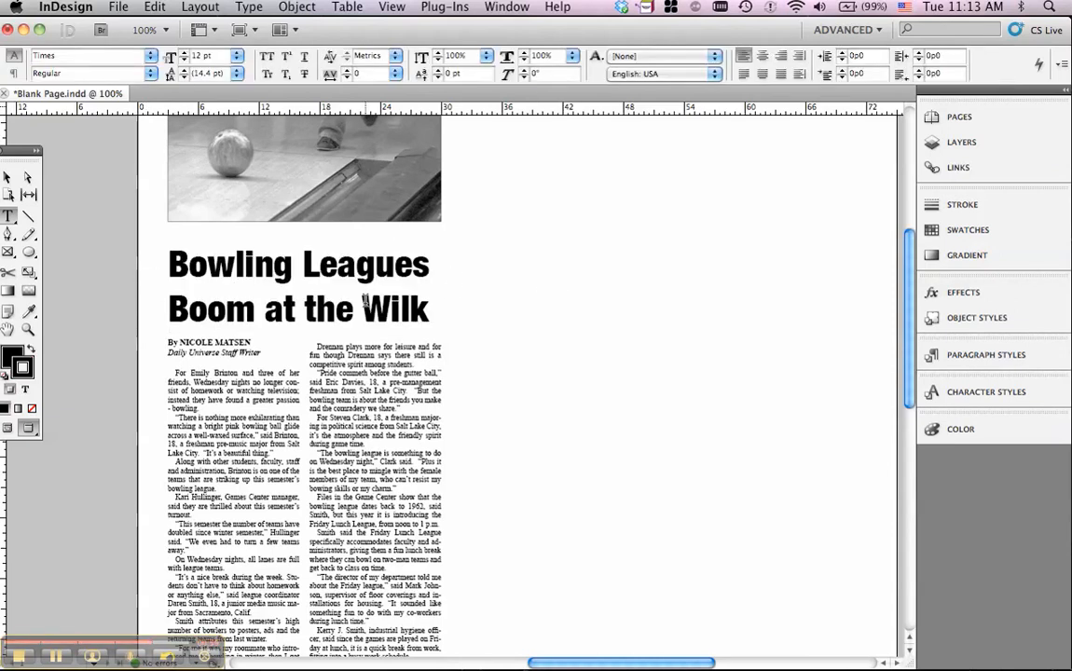
# Set the leading of both headline lines to 44 pt and deselect the headline
pyautogui.moveTo(443, 307); pyautogui.dragTo(104, 261)
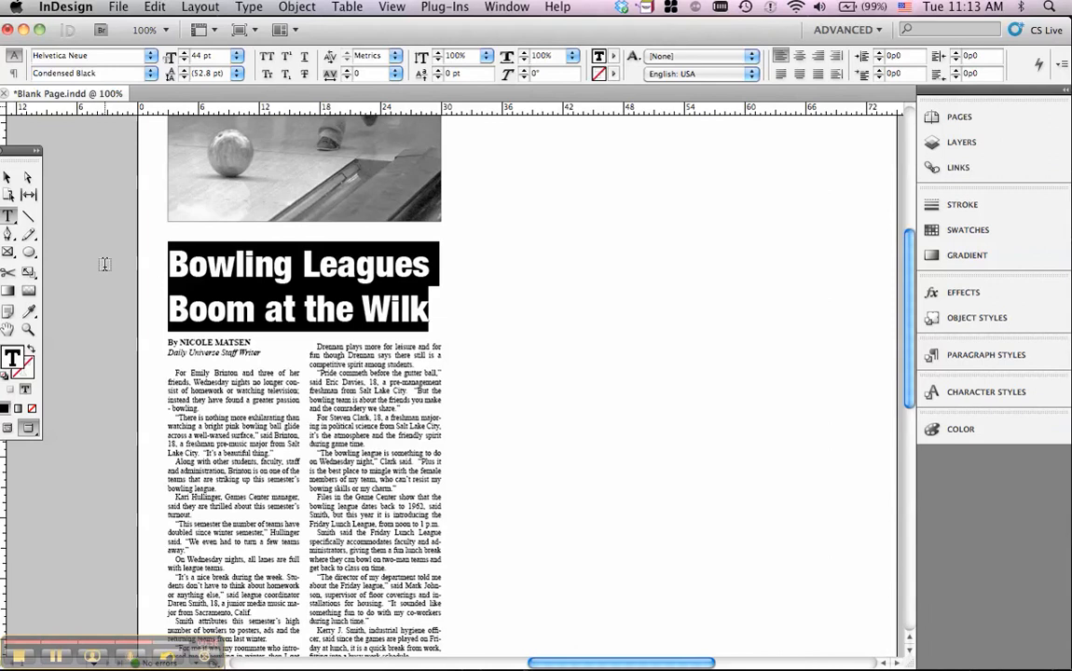
pyautogui.doubleClick(202, 74)
pyautogui.write('44')
pyautogui.press('Return')
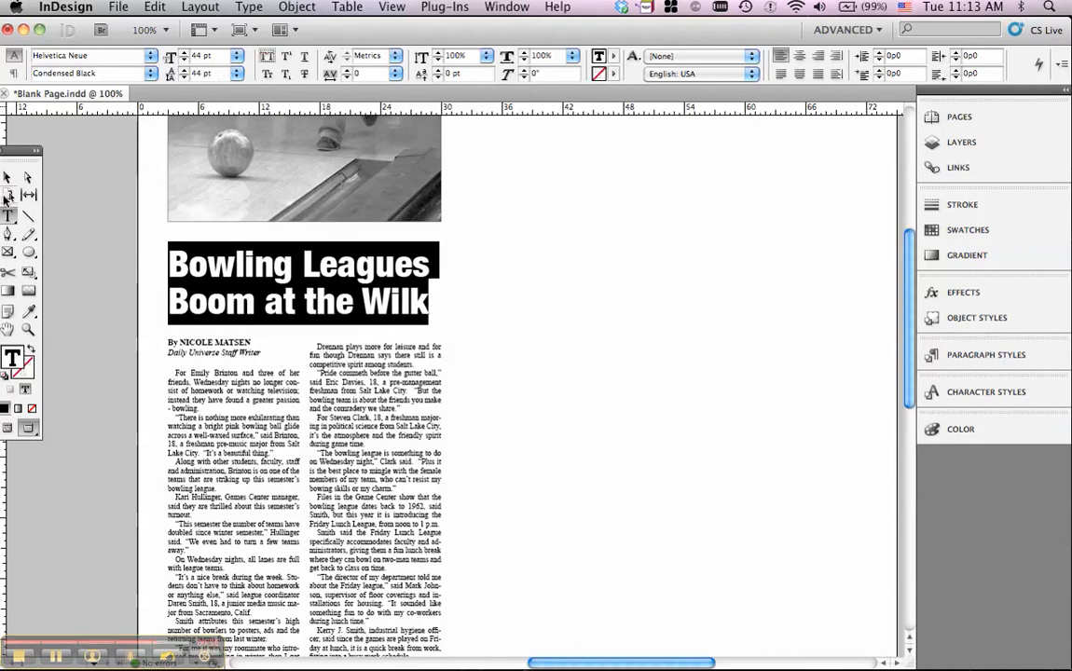
pyautogui.click(7, 177)
pyautogui.click(578, 306)
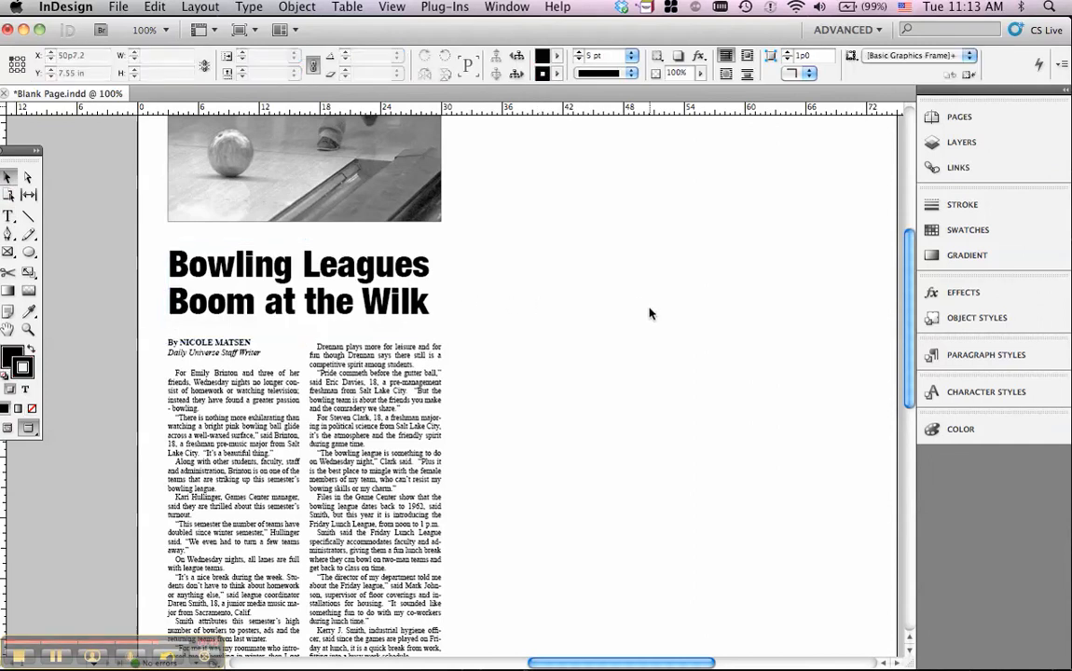
# Nudge the headline frame down toward the byline to about Y 6.63 in, and deselect it
pyautogui.scroll(2, 527, 358)
pyautogui.click(311, 364)
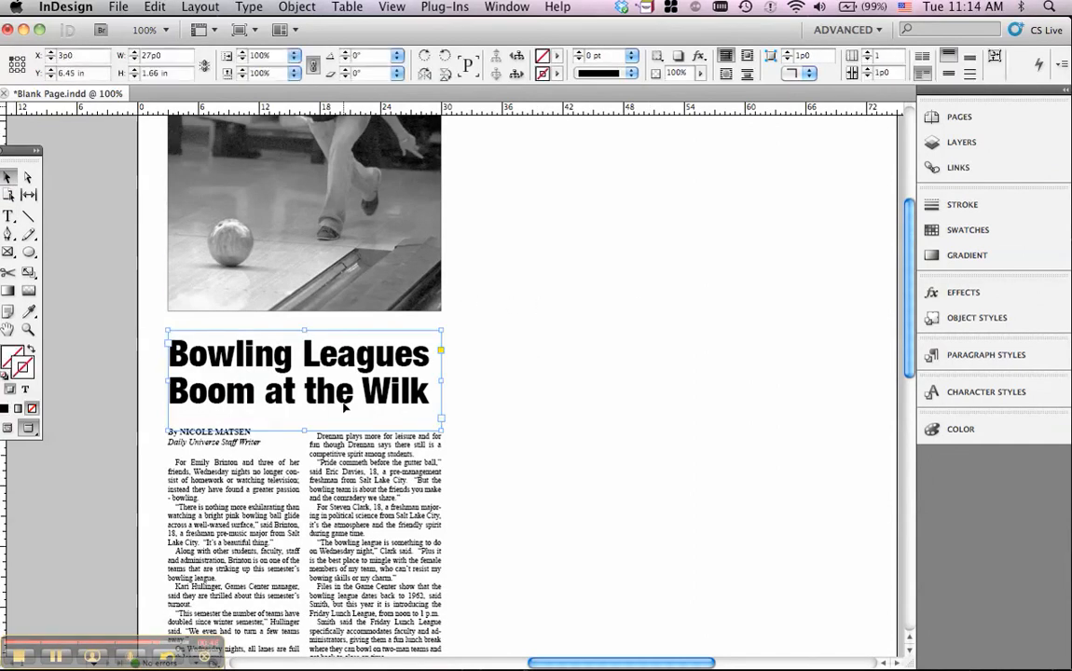
pyautogui.press('Down')
pyautogui.press('Down')
pyautogui.press('Down')
pyautogui.press('Down')
pyautogui.press('Down')
pyautogui.press('Down')
pyautogui.press('Down')
pyautogui.press('Down')
pyautogui.press('Down')
pyautogui.press('Down')
pyautogui.press('Down')
pyautogui.press('Down')
pyautogui.press('Down')
pyautogui.press('Down')
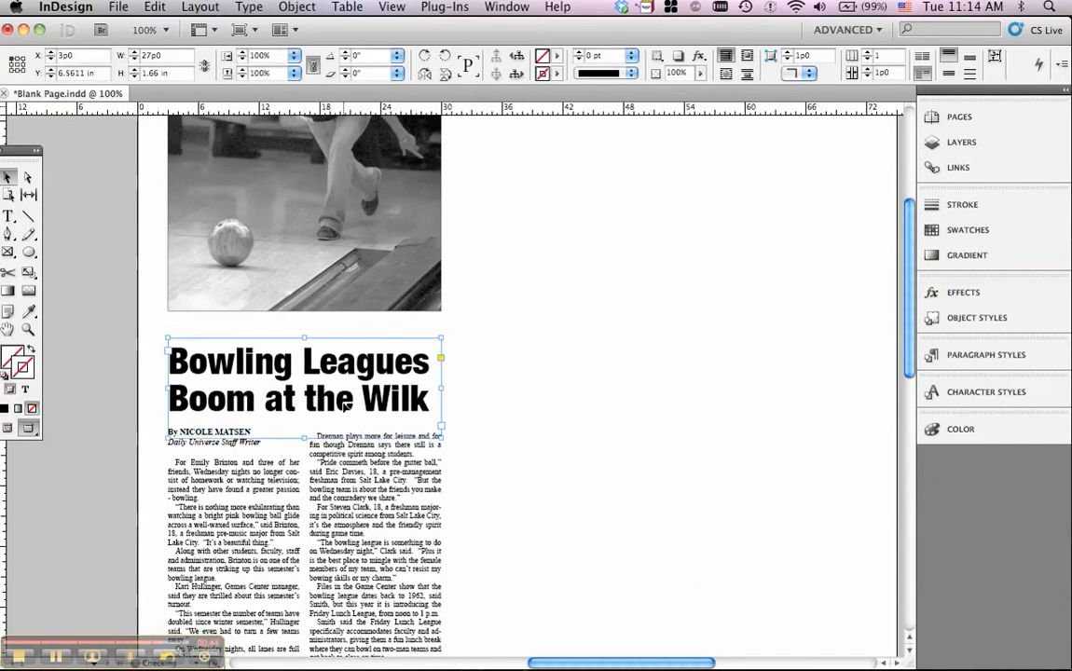
pyautogui.press('Down')
pyautogui.press('Down')
pyautogui.press('Up')
pyautogui.press('Up')
pyautogui.press('Up')
pyautogui.press('Up')
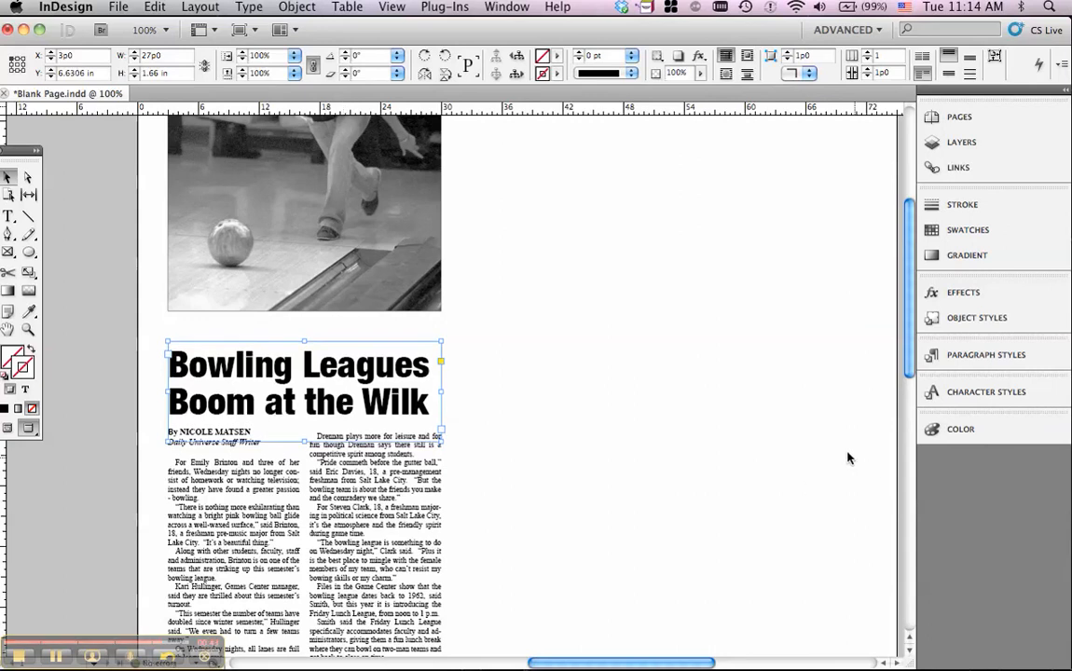
pyautogui.click(664, 404)
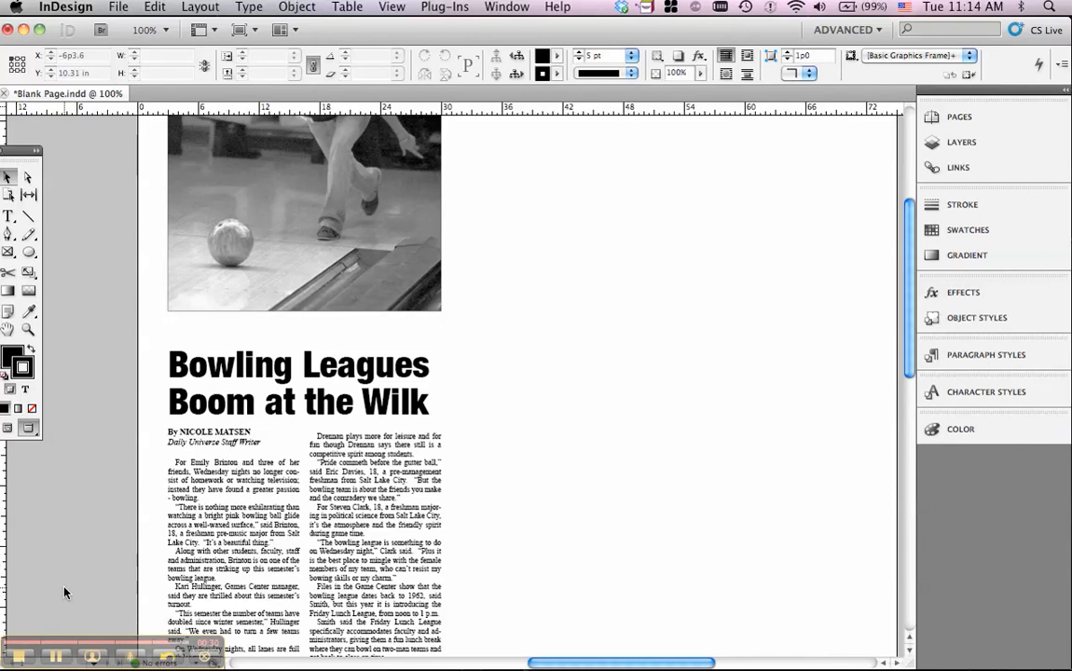
# Draw a caption frame below the photo: "I am going ot write a cpation about how awesome bowling is at the wilkensen cetner even if it is sp"
pyautogui.click(9, 217)
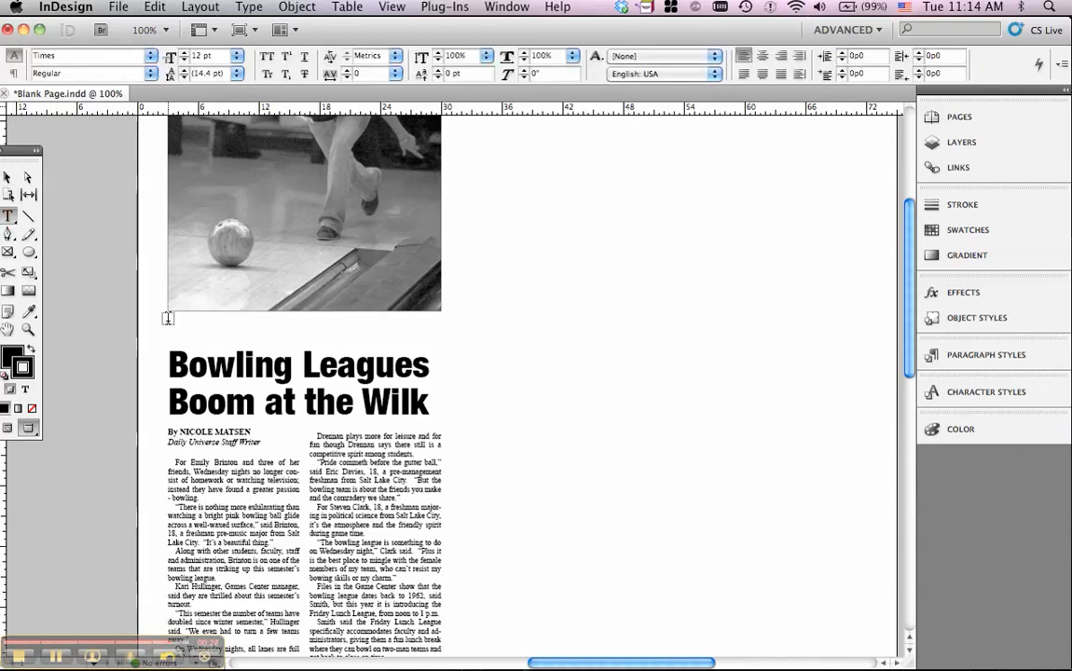
pyautogui.moveTo(168, 322); pyautogui.dragTo(440, 350)
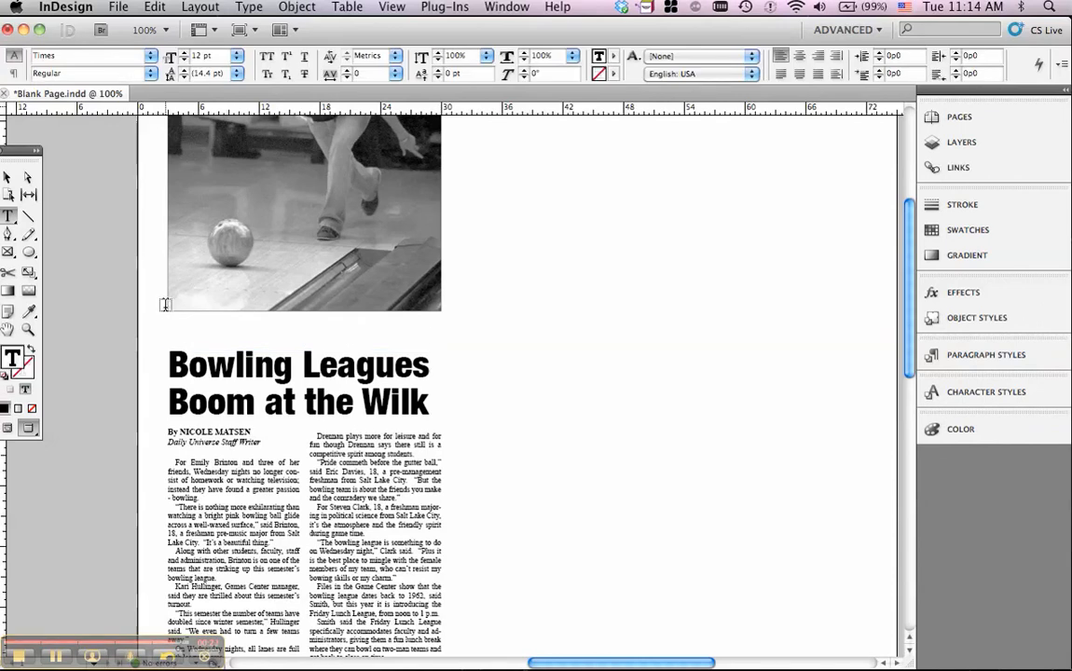
pyautogui.write('I am going ot write a cpation')
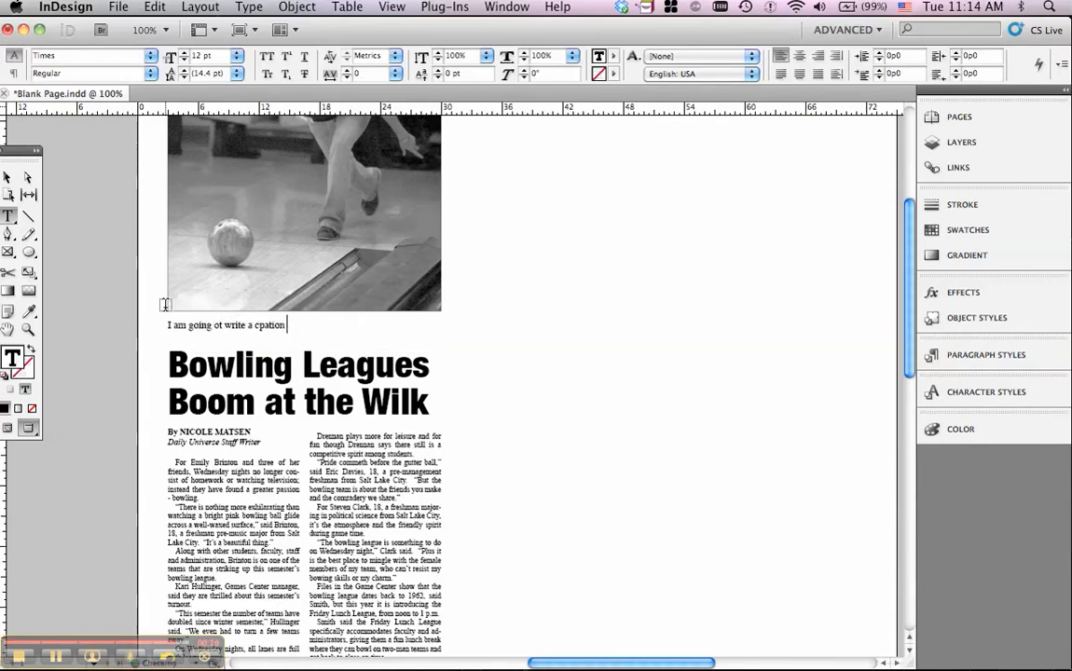
pyautogui.write(' about how')
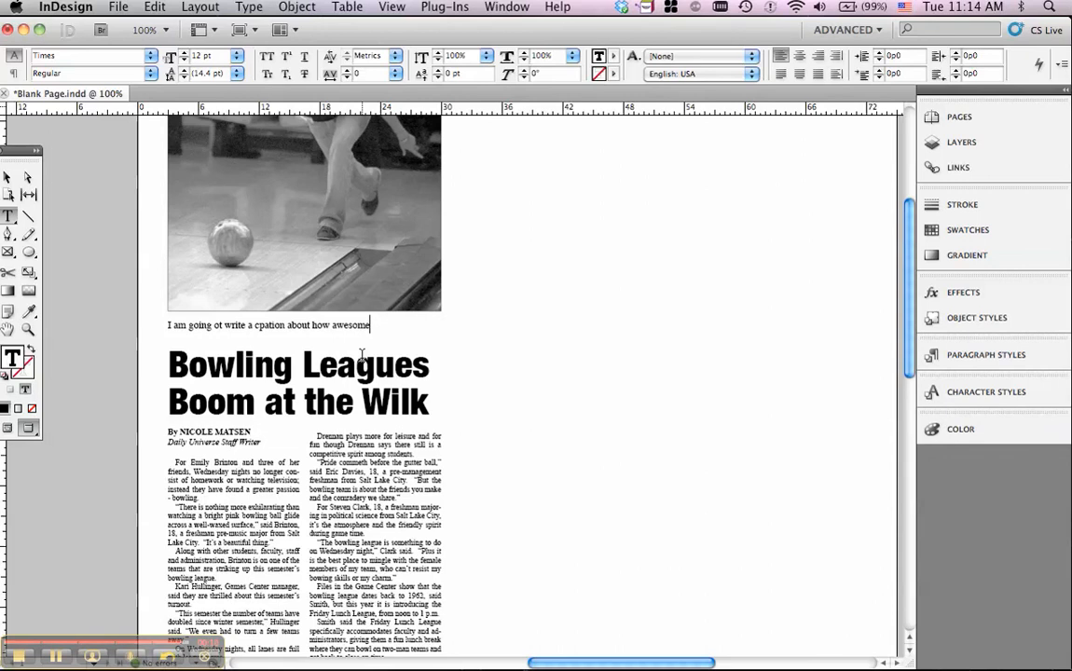
pyautogui.write('awesome bowling is at the')
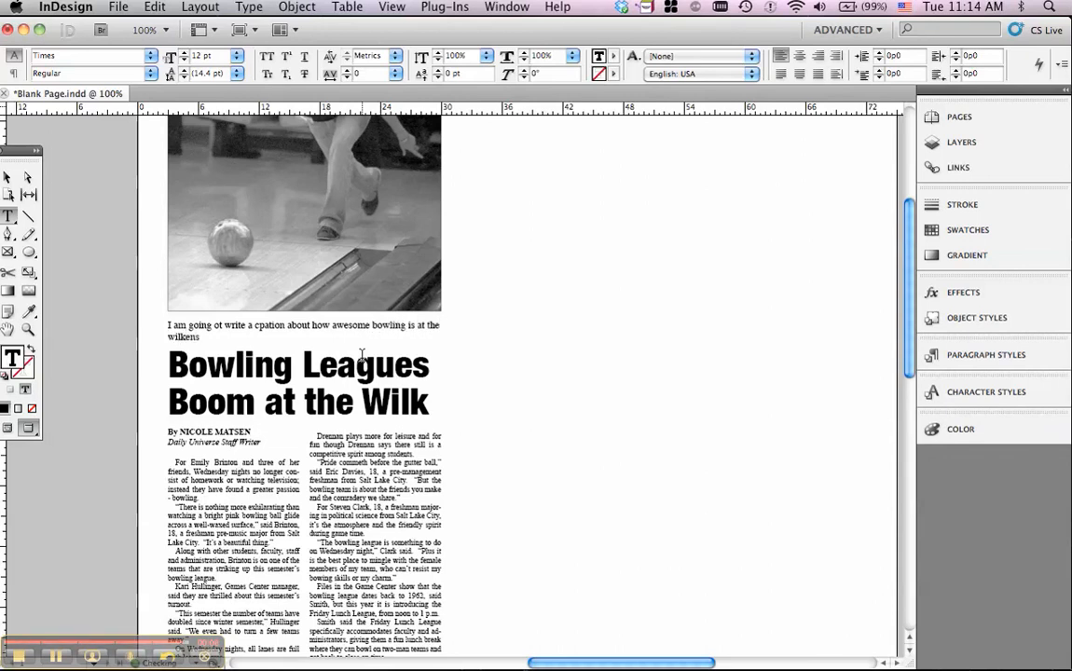
pyautogui.write(' cetn')
pyautogui.write('sp')
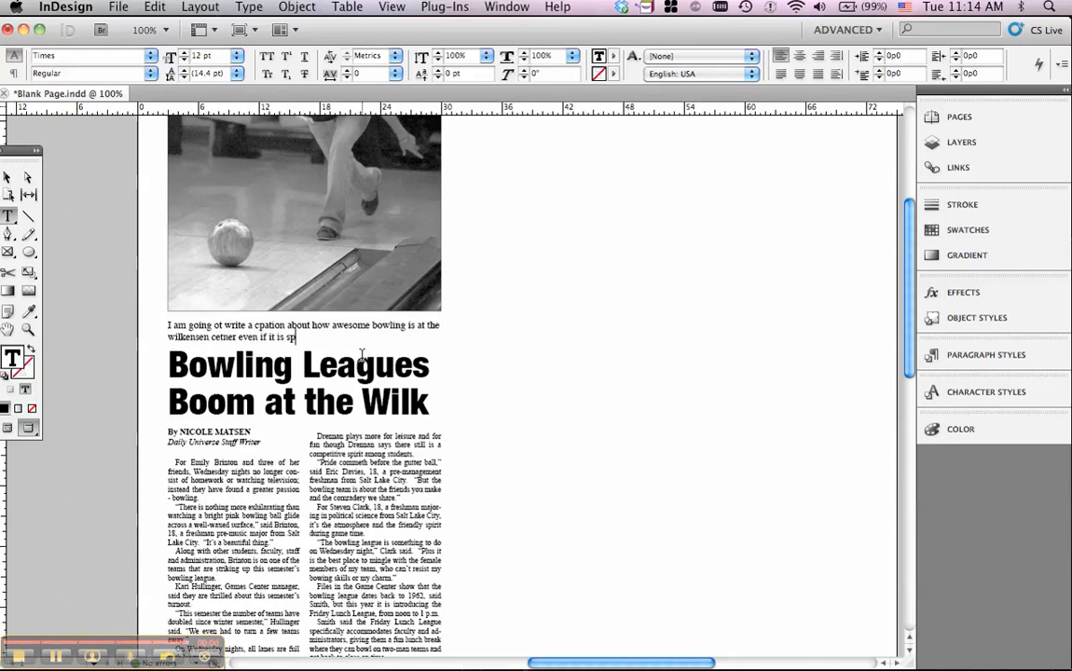